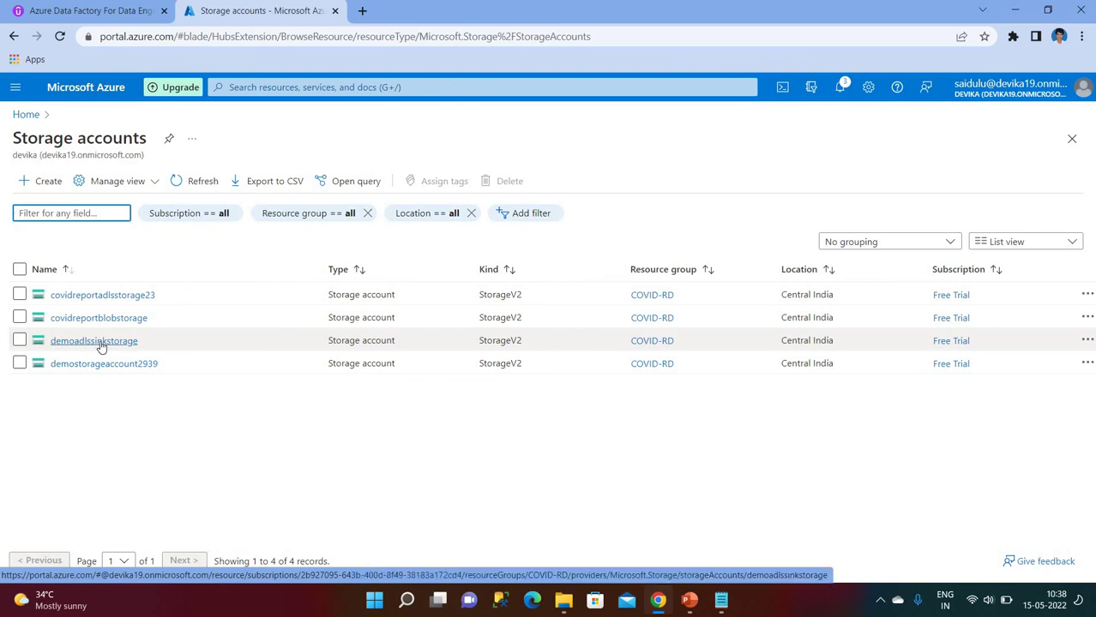
- Inspect the raw folder inside the sinkcontainer container of the demoadlssinkstorage storage account
click(95, 341)
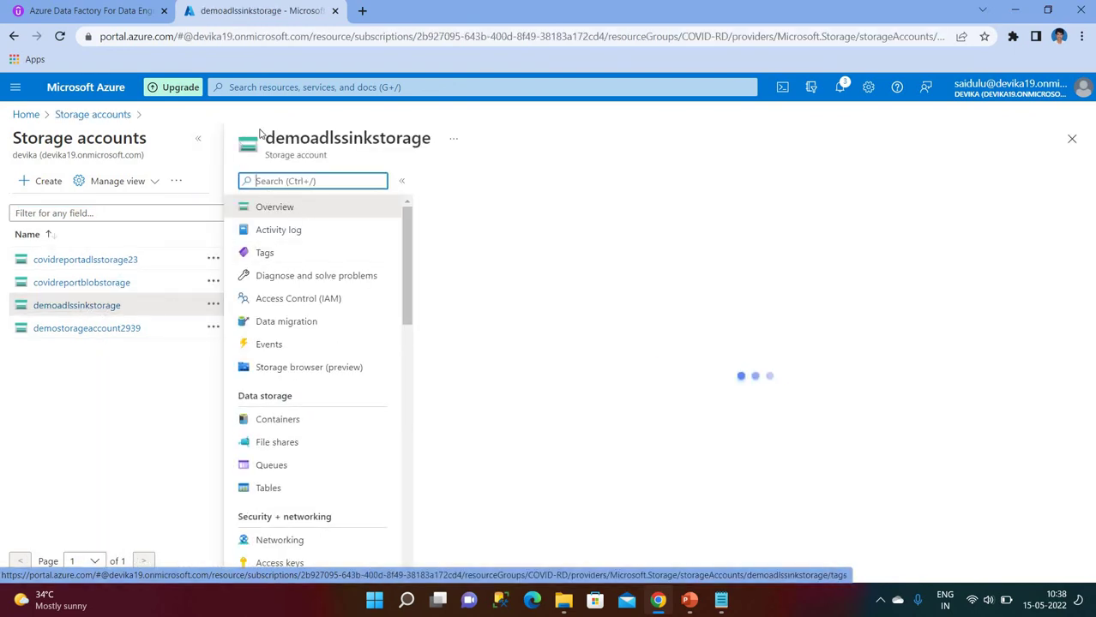
click(289, 421)
click(289, 422)
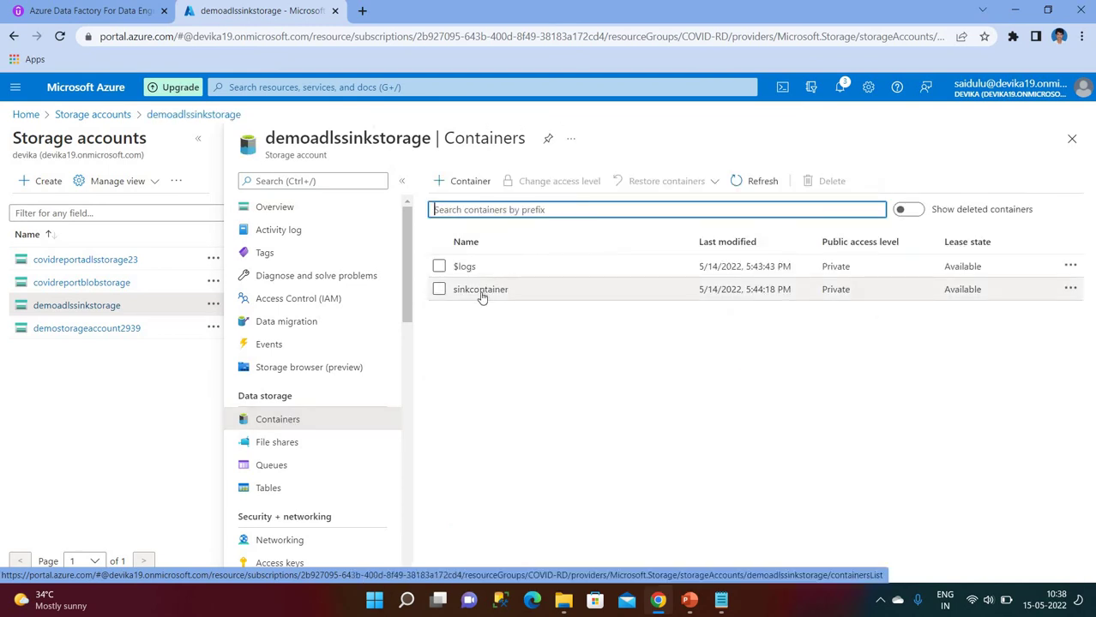
click(480, 289)
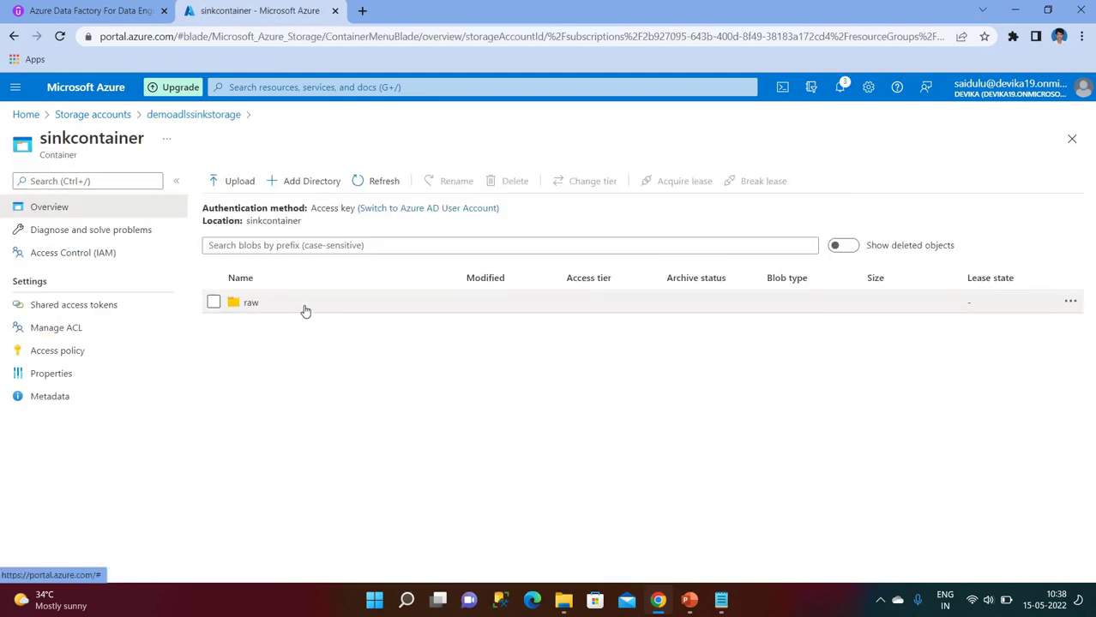
click(305, 310)
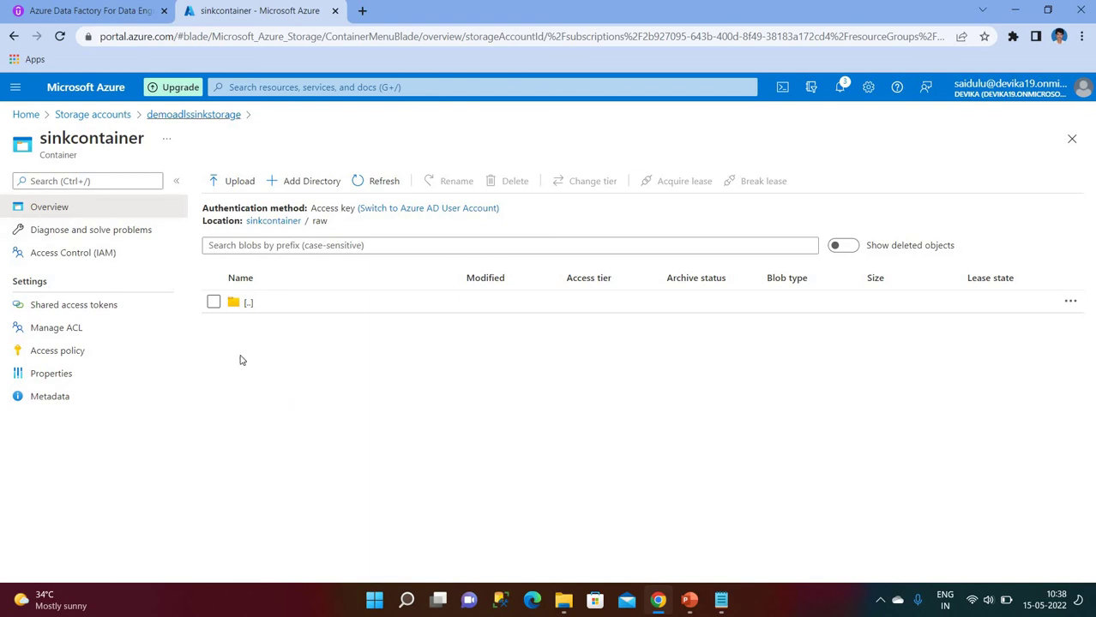
- Launch Data Factory Studio for the demodatafactory154 data factory and show its linked services
click(26, 114)
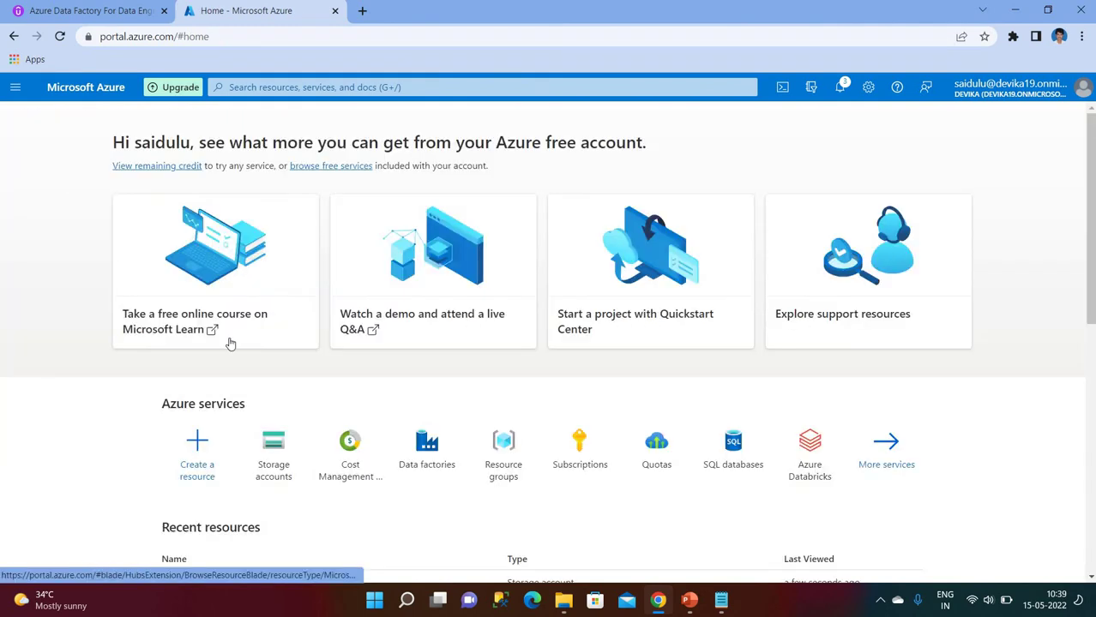
click(420, 466)
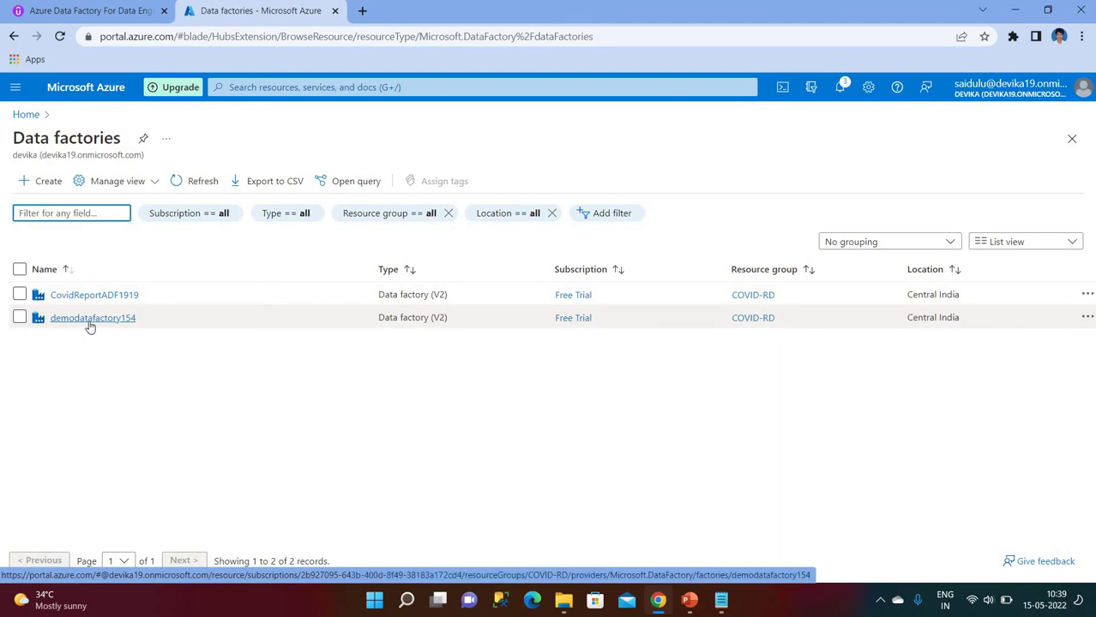
click(89, 320)
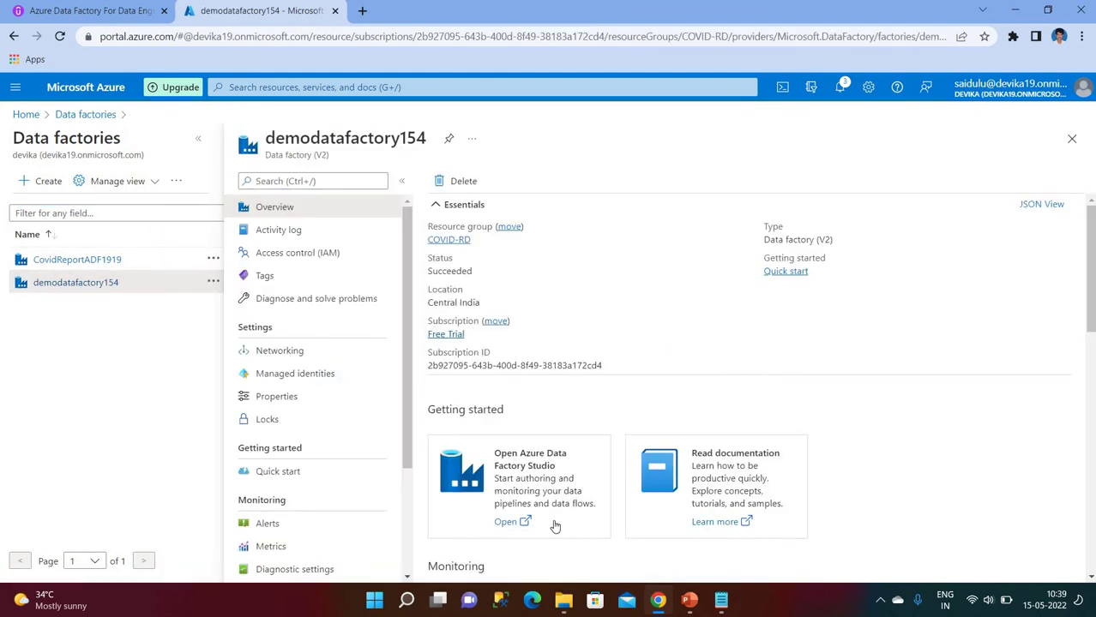
click(521, 485)
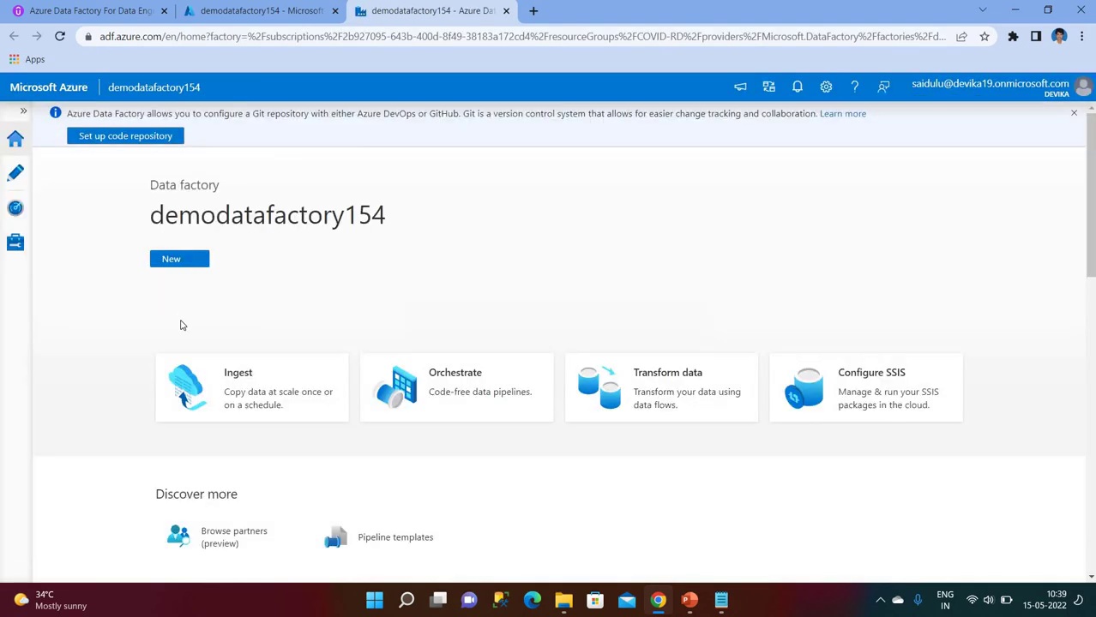
click(15, 245)
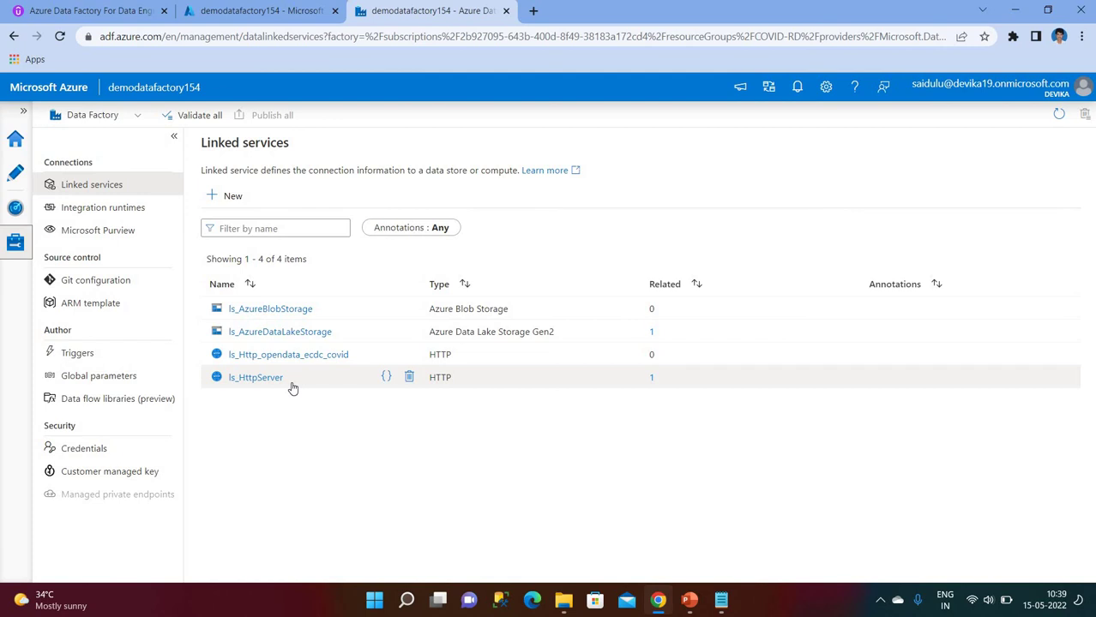
- Delete the existing ds_sink_adls and ds_source_http datasets from the factory resources
click(17, 175)
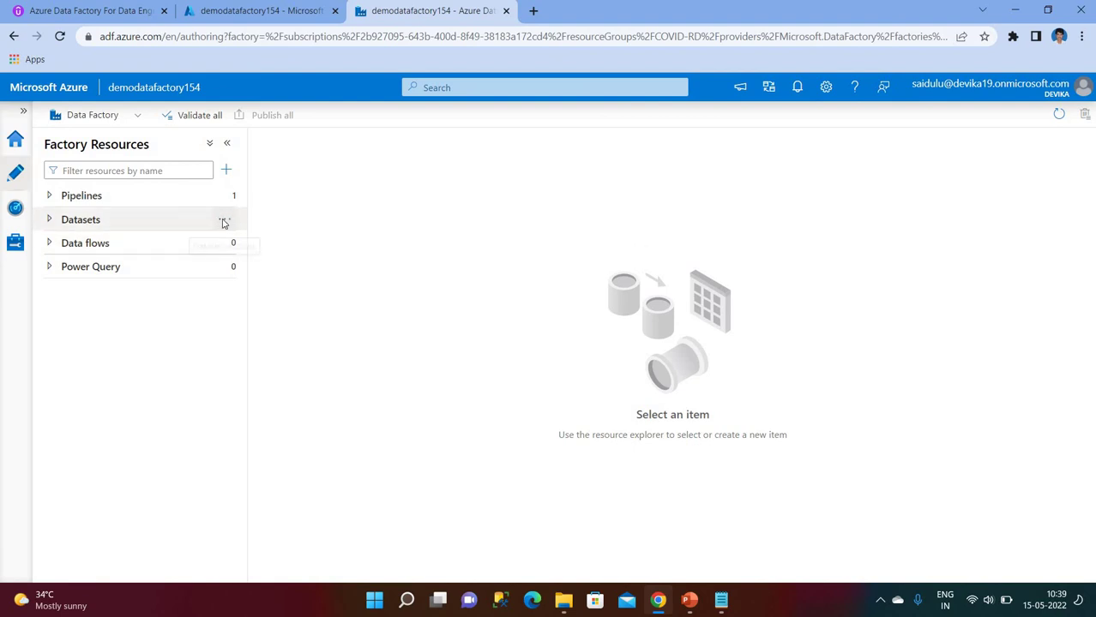
click(223, 219)
click(141, 221)
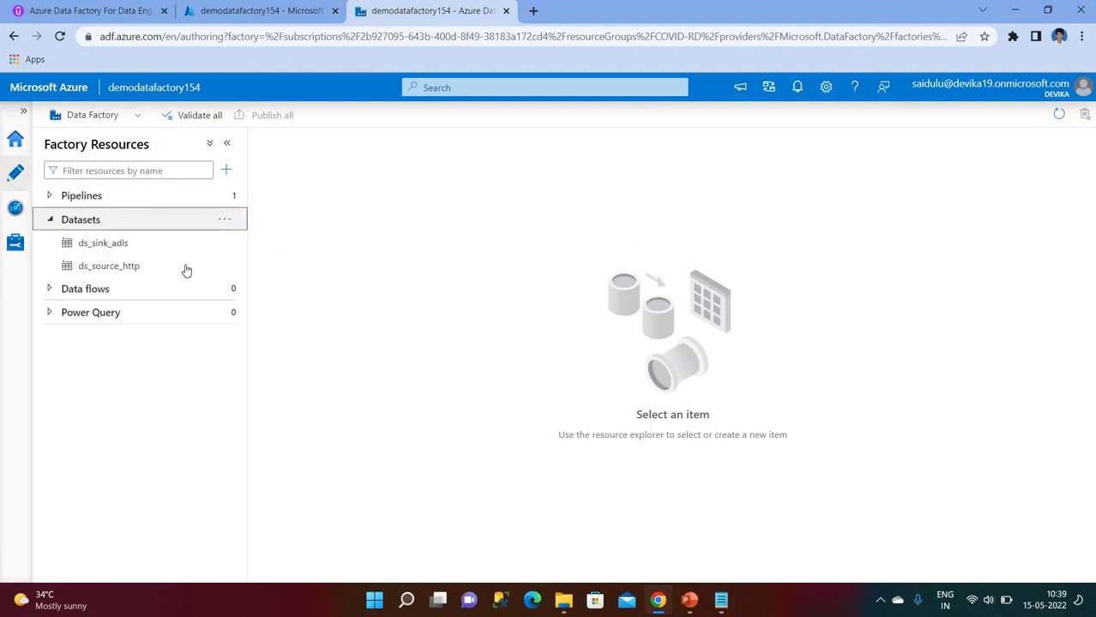
click(226, 243)
click(252, 379)
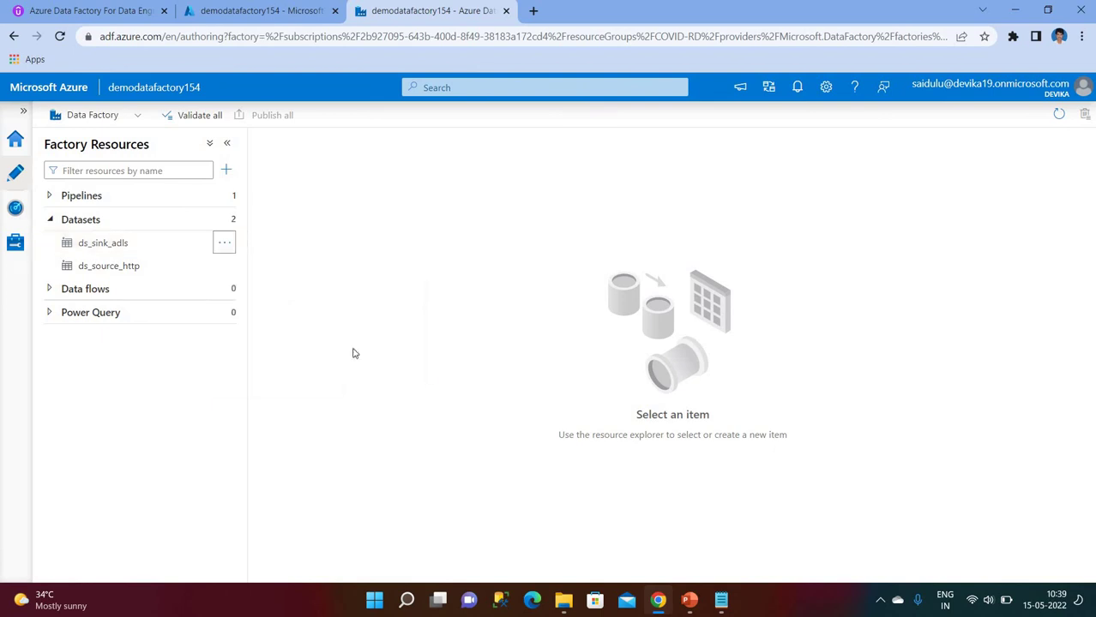
click(465, 375)
click(226, 244)
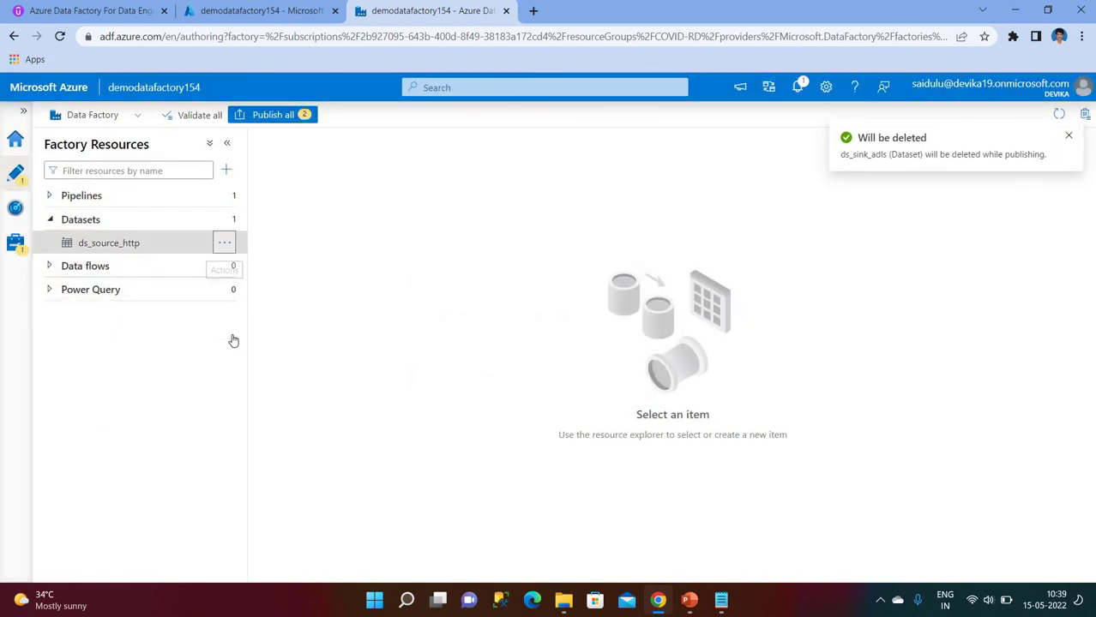
click(246, 382)
click(455, 370)
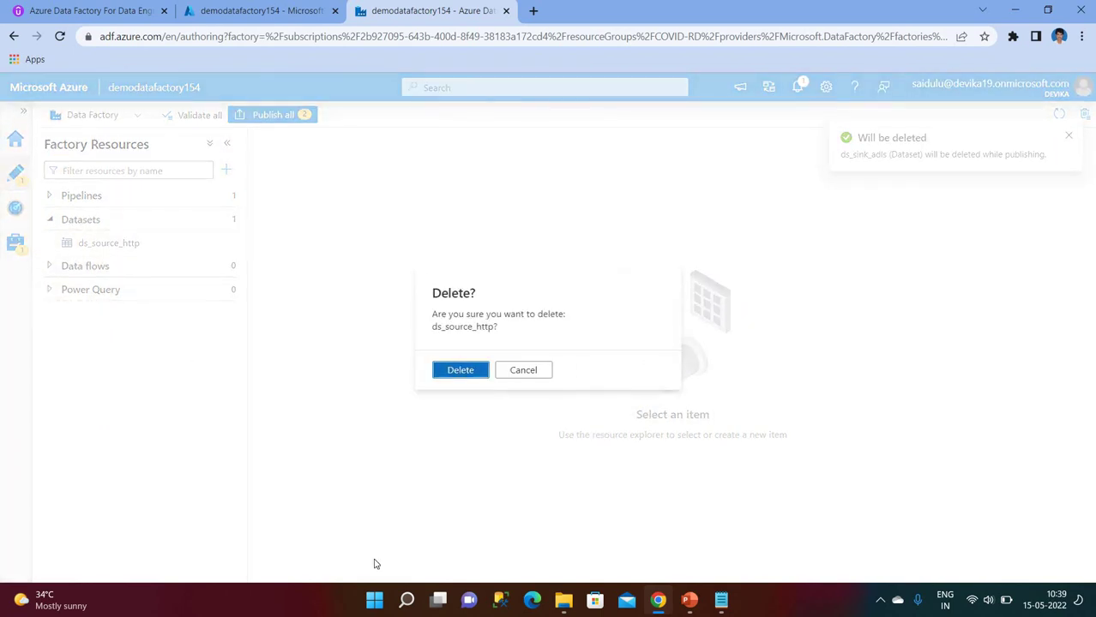
- Delete the existing pl_http_adls pipeline from the factory resources
click(224, 196)
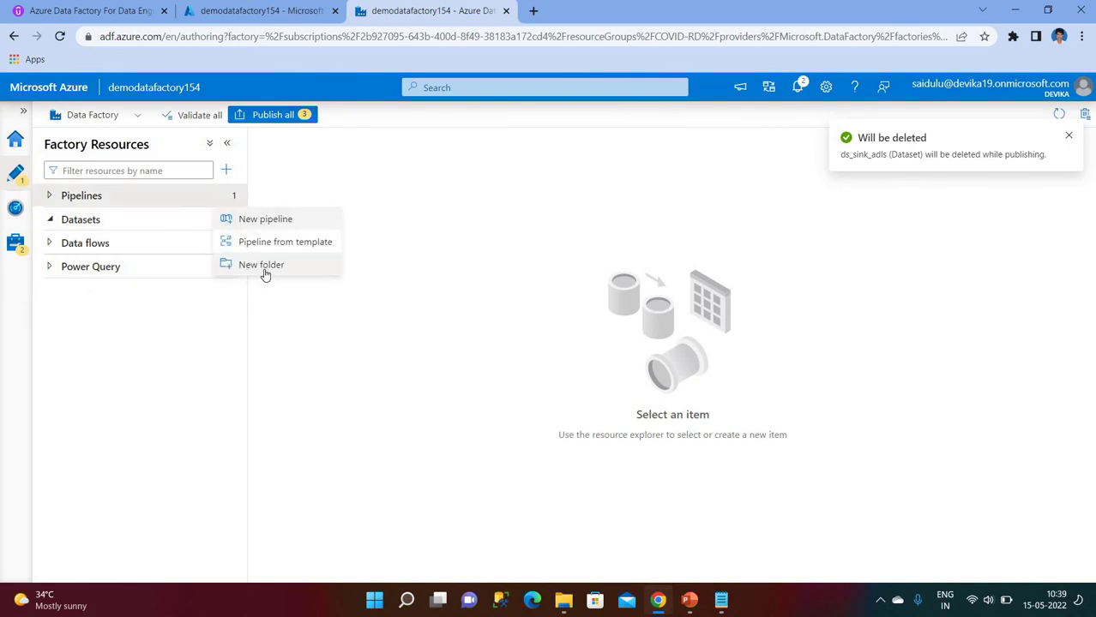
click(133, 202)
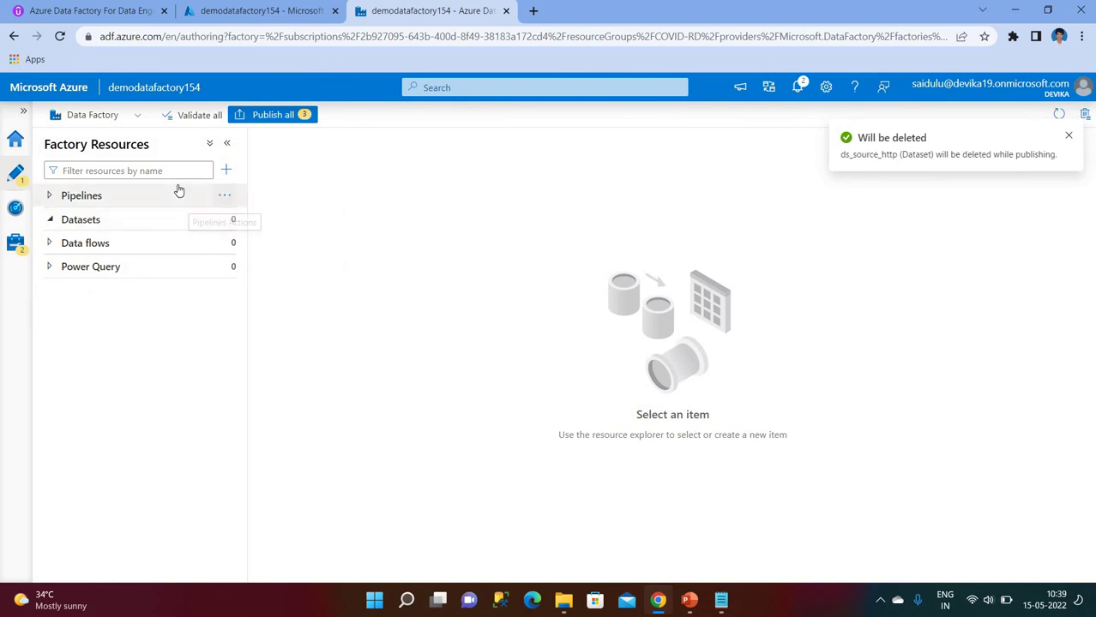
click(183, 202)
click(224, 219)
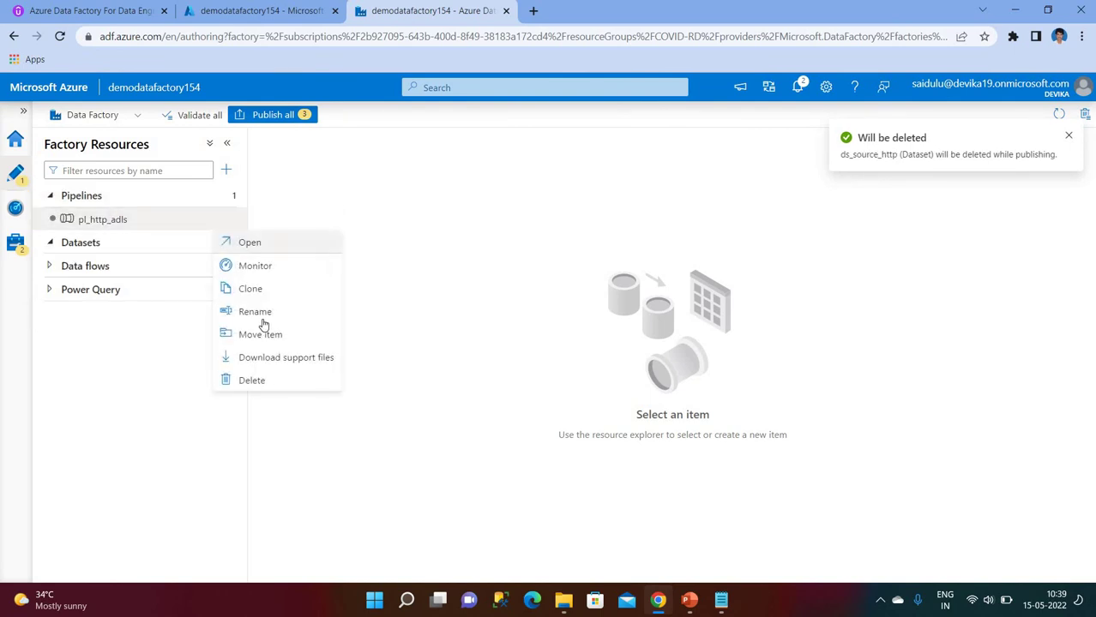
click(260, 381)
click(463, 388)
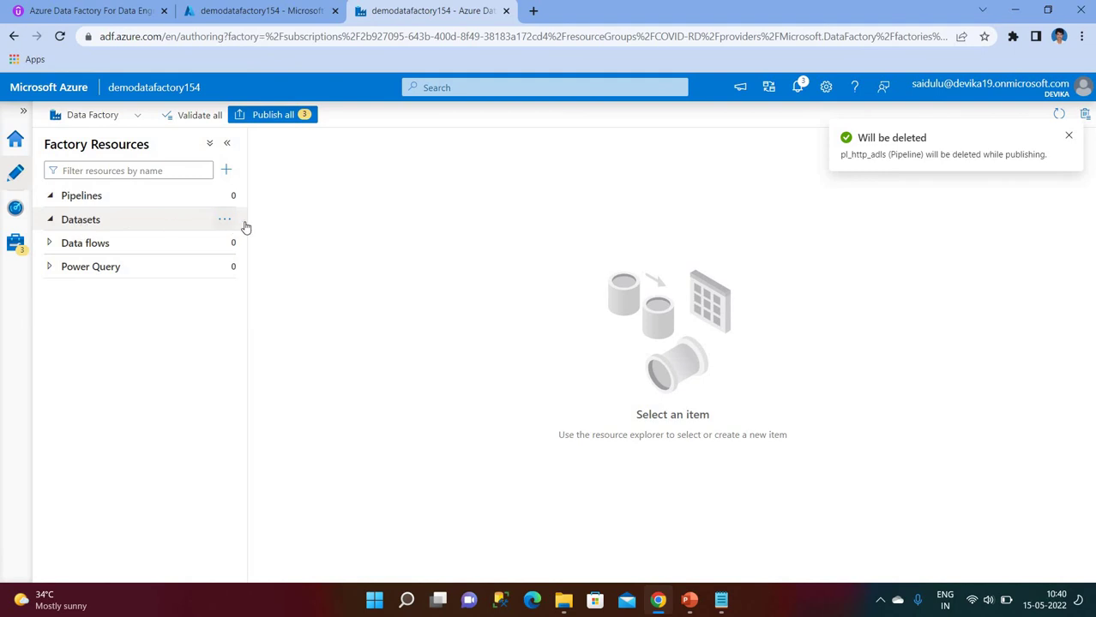
- Start a new dataset that uses the HTTP data store and the DelimitedText format
click(226, 222)
click(264, 244)
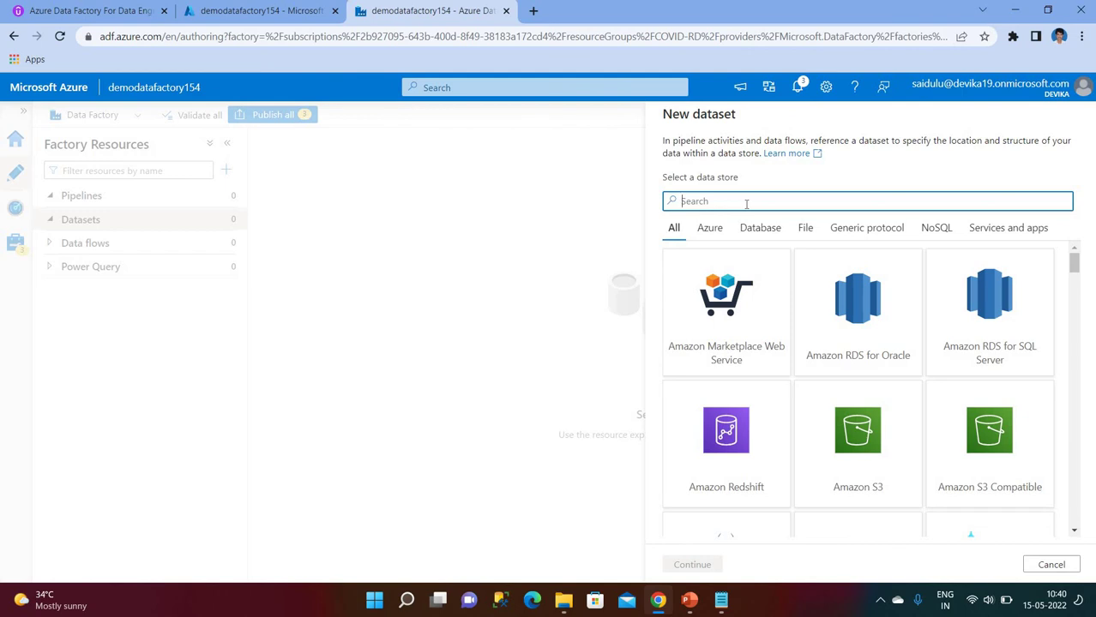
text(htt)
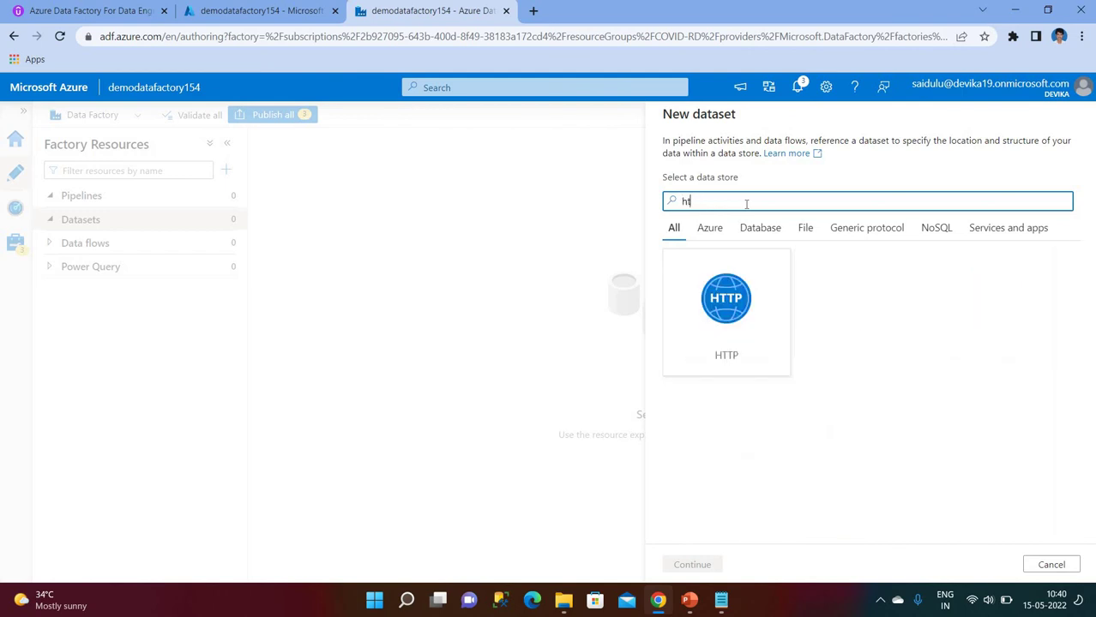
click(713, 314)
double_click(712, 316)
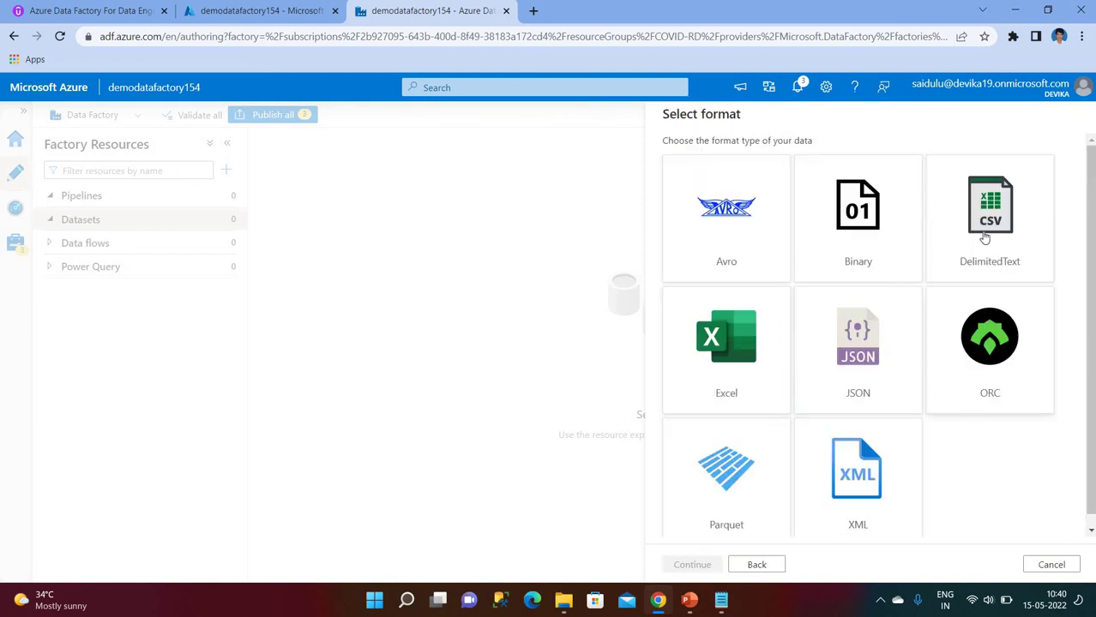
click(983, 238)
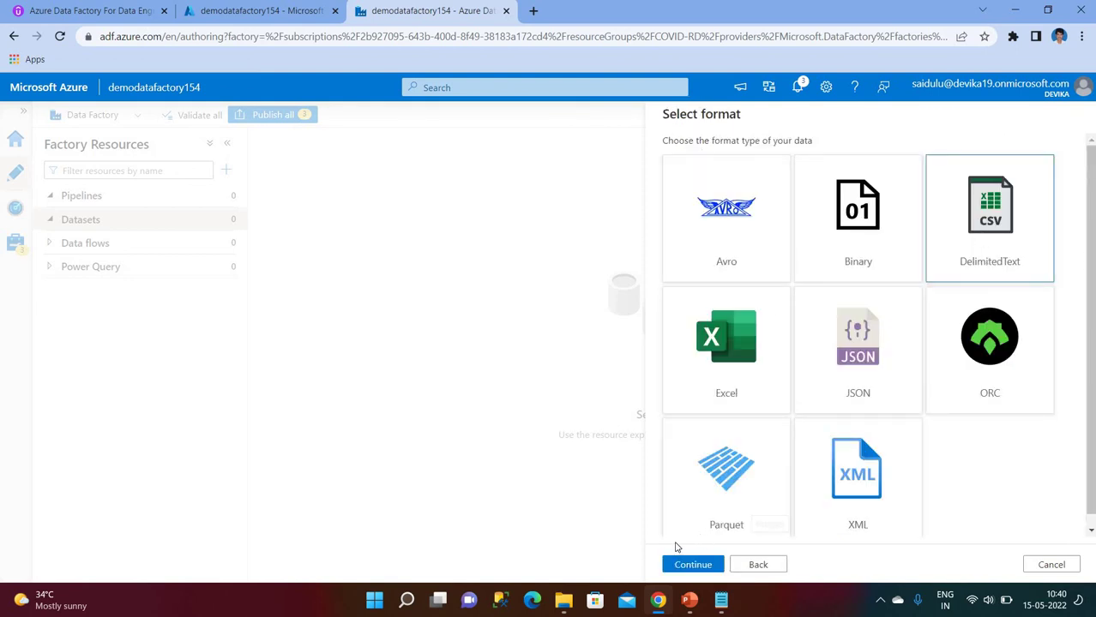
click(696, 566)
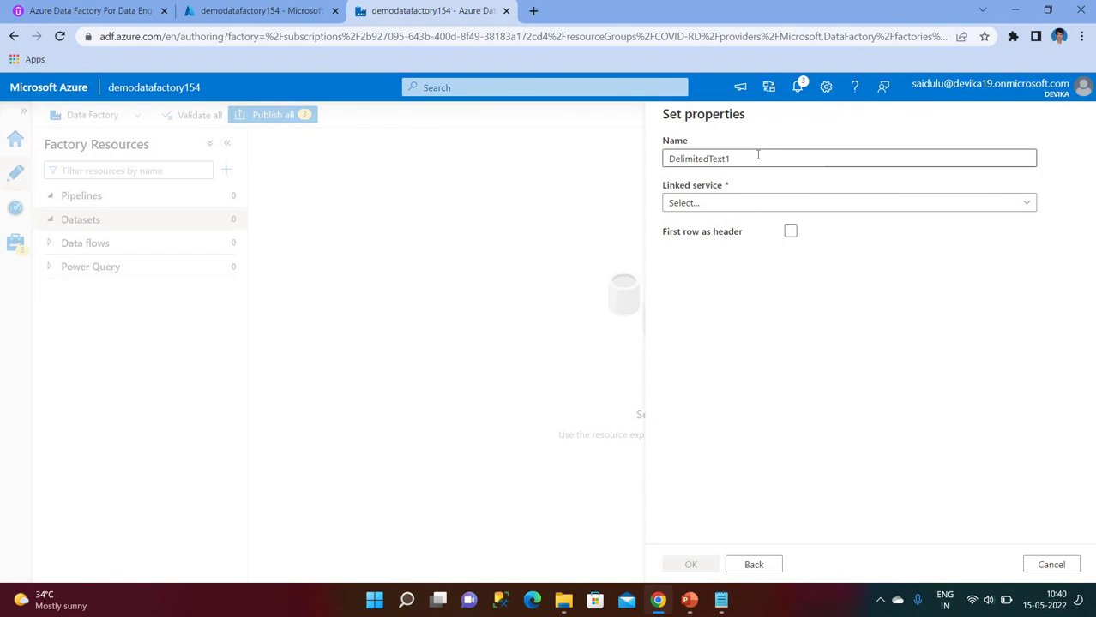
- Replace the new dataset's default name with ds_httpServer
click(757, 155)
key(BackSpace)
key(BackSpace)
key(BackSpace)
key(BackSpace)
key(BackSpace)
key(BackSpace)
key(BackSpace)
key(BackSpace)
key(BackSpace)
key(BackSpace)
key(BackSpace)
key(BackSpace)
key(BackSpace)
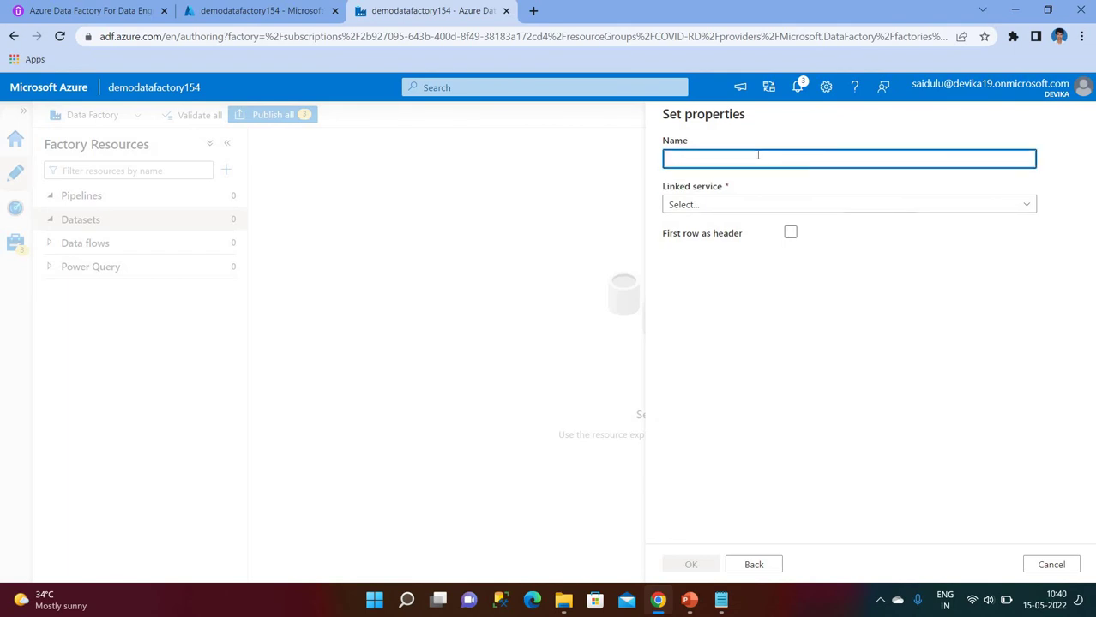
text(ds_httpServer)
- Assign the ls_HttpServer linked service, enable first row as header, and create the dataset
click(725, 208)
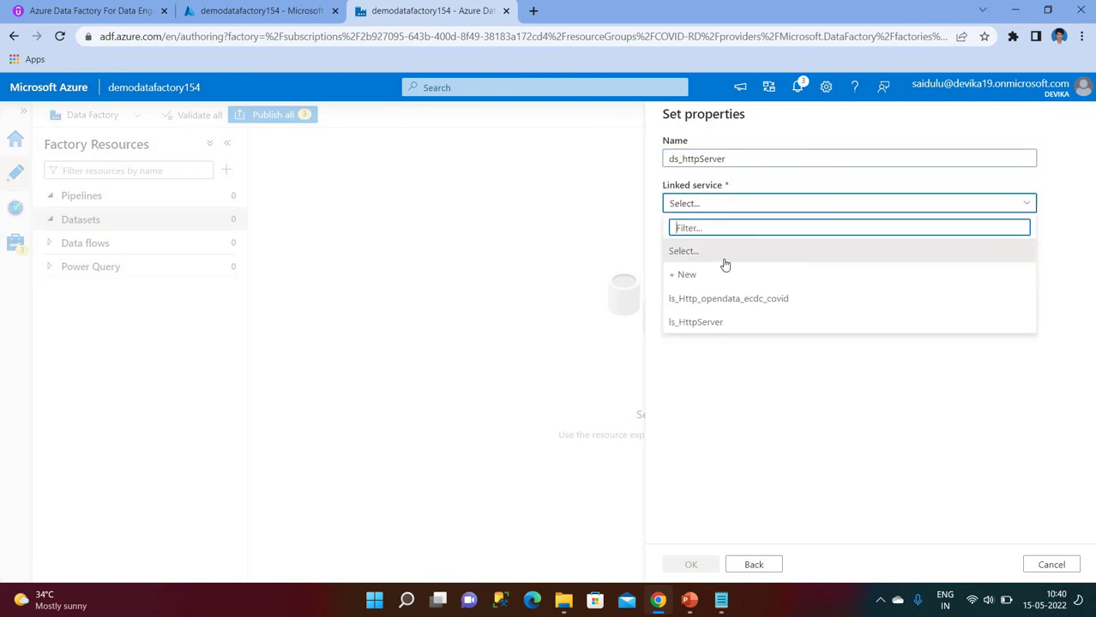
click(723, 329)
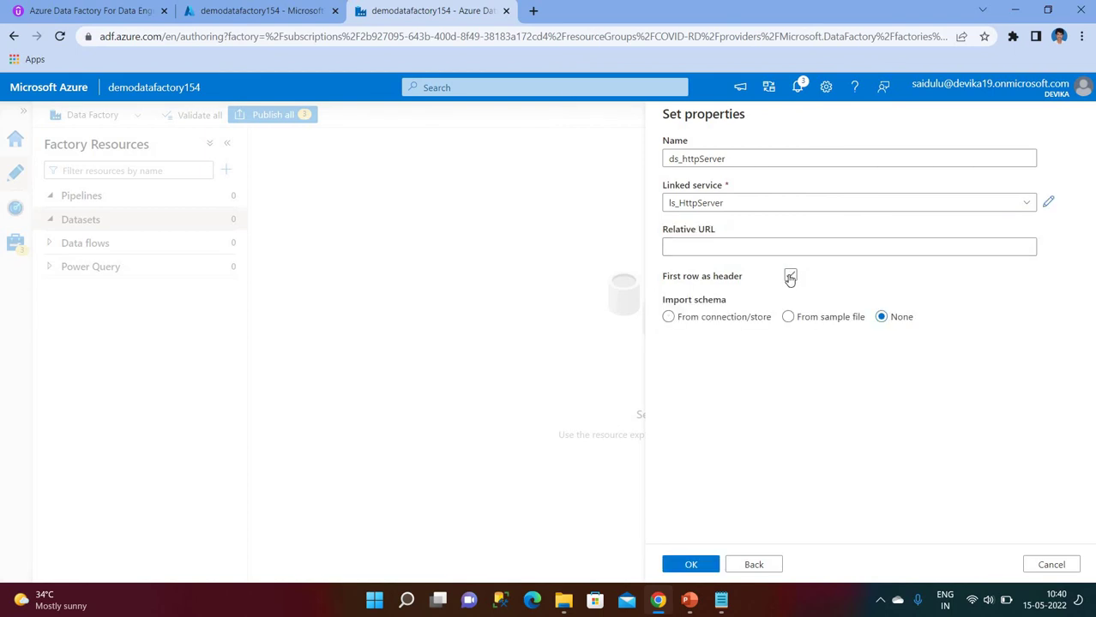
click(789, 276)
click(685, 566)
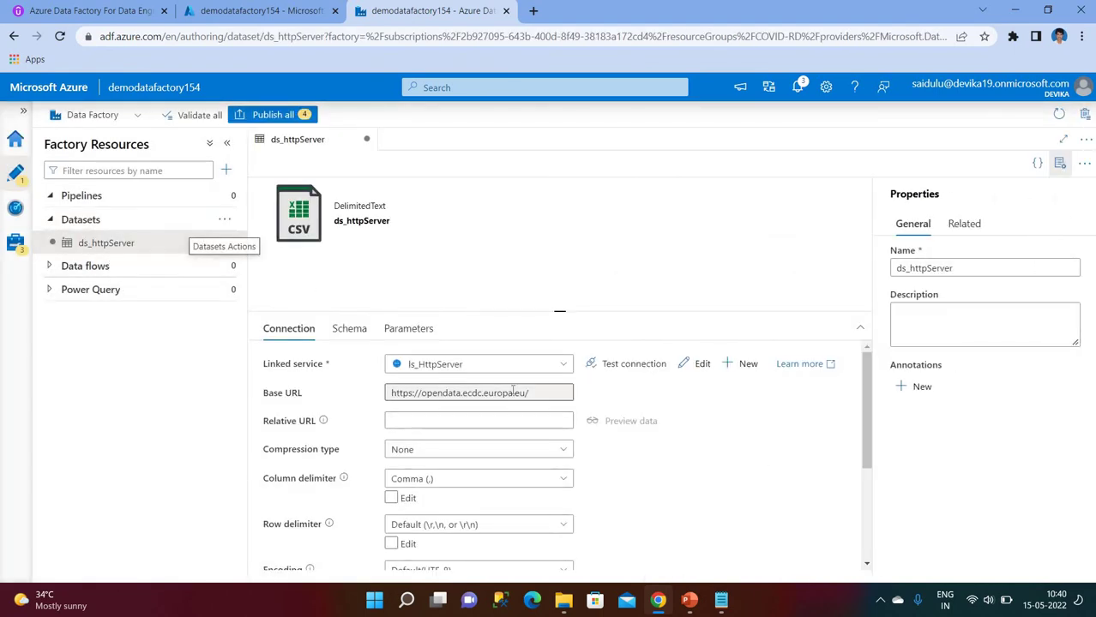
- Compare the dataset's base URL with the first URL listed in the ECDC_urls file in Notepad
click(539, 393)
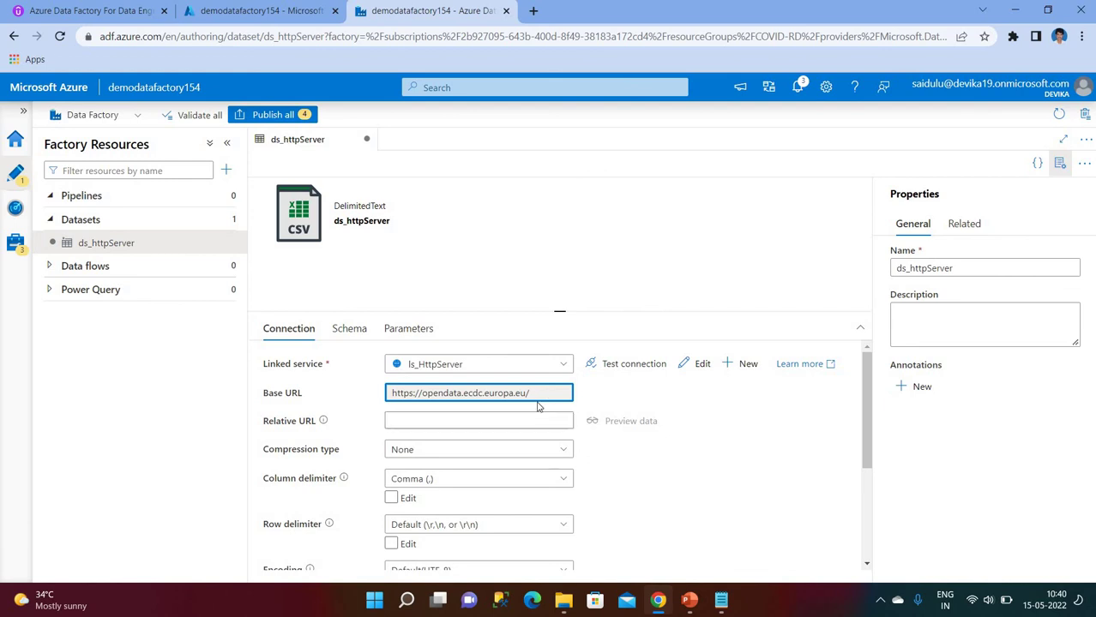
drag(529, 396, 387, 401)
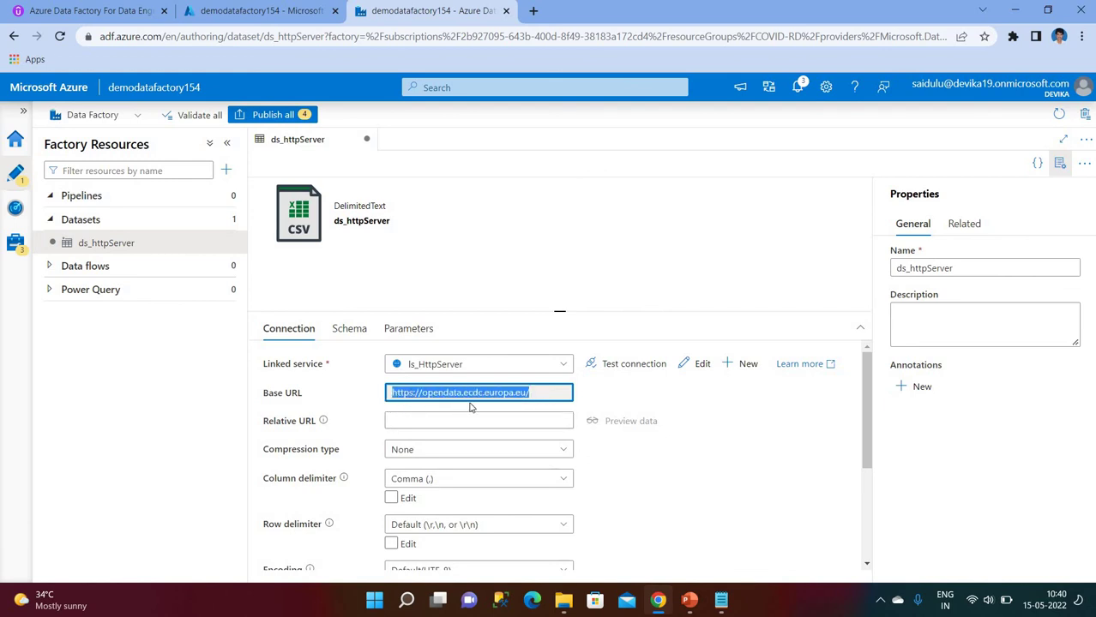
click(721, 600)
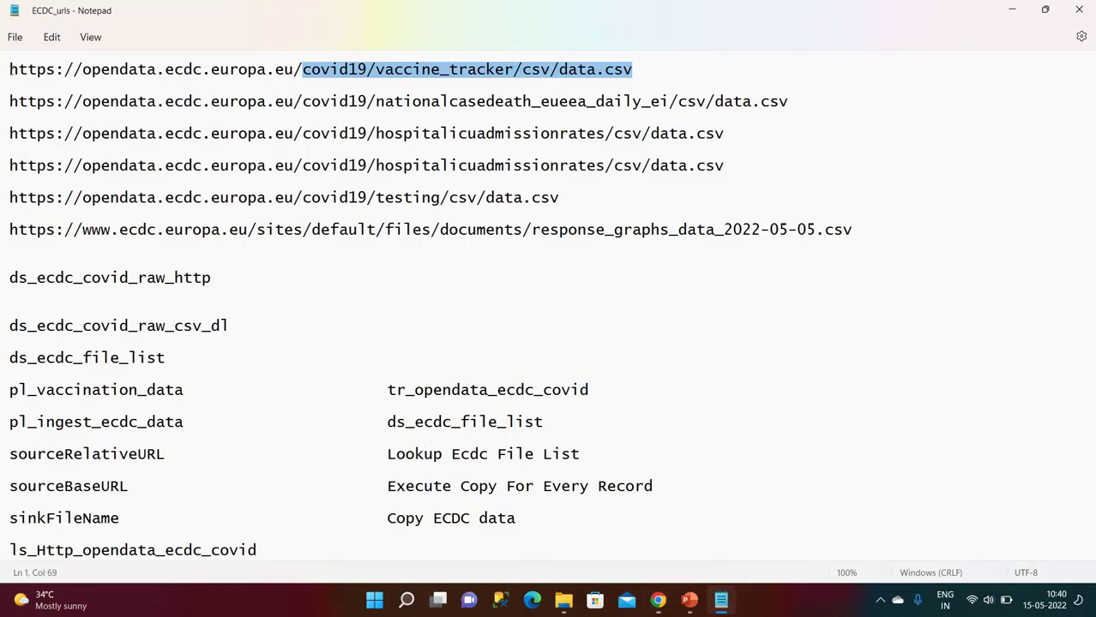
click(11, 71)
shift+click(653, 66)
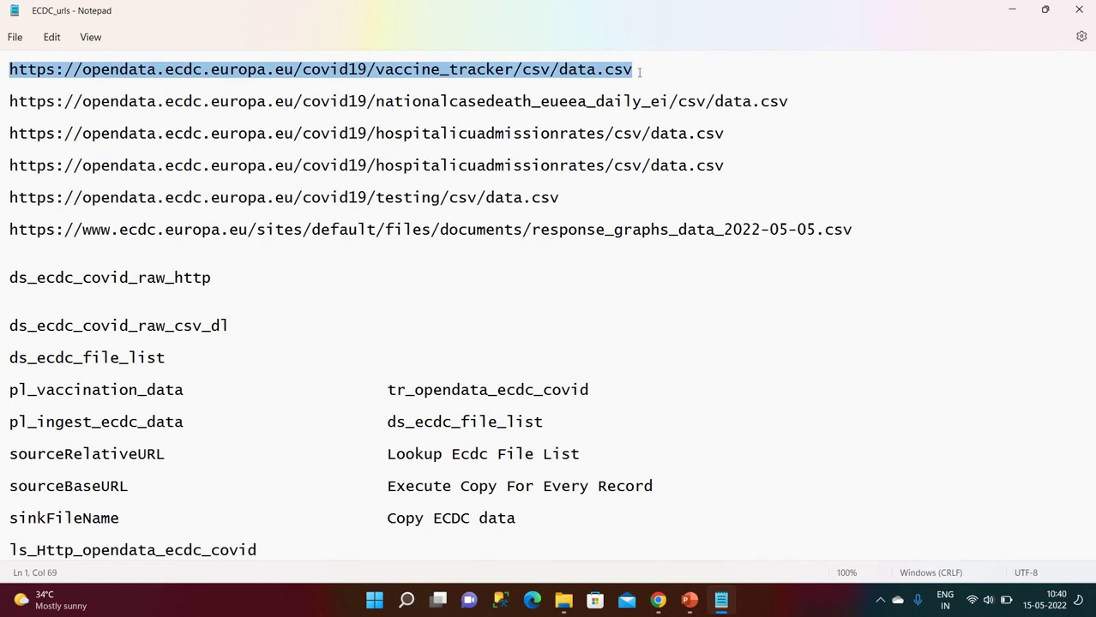
key(Right)
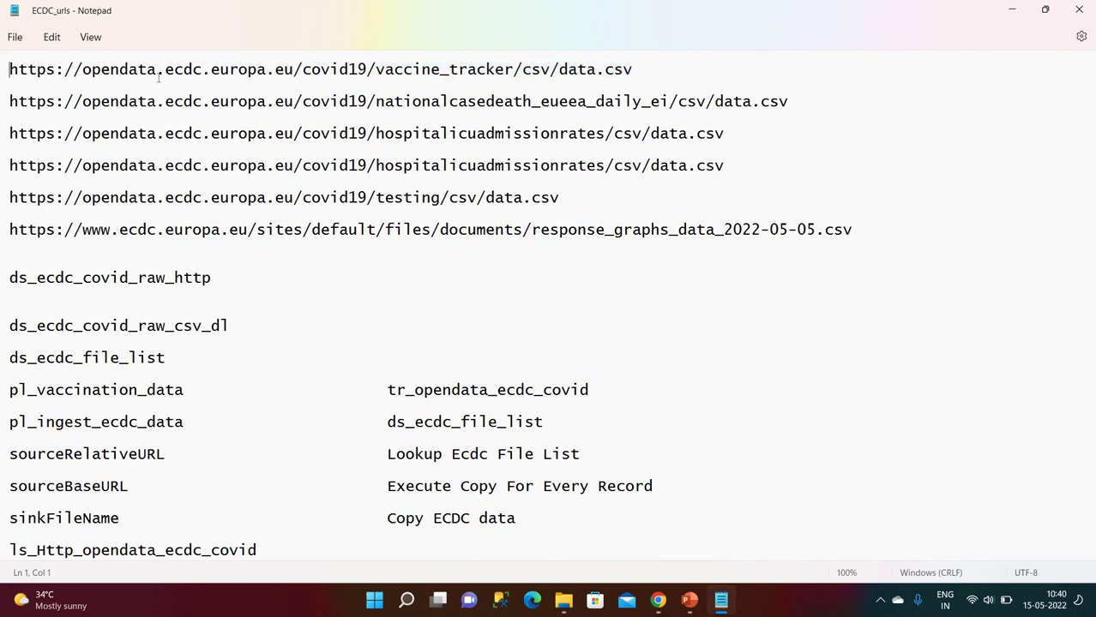
shift+click(303, 71)
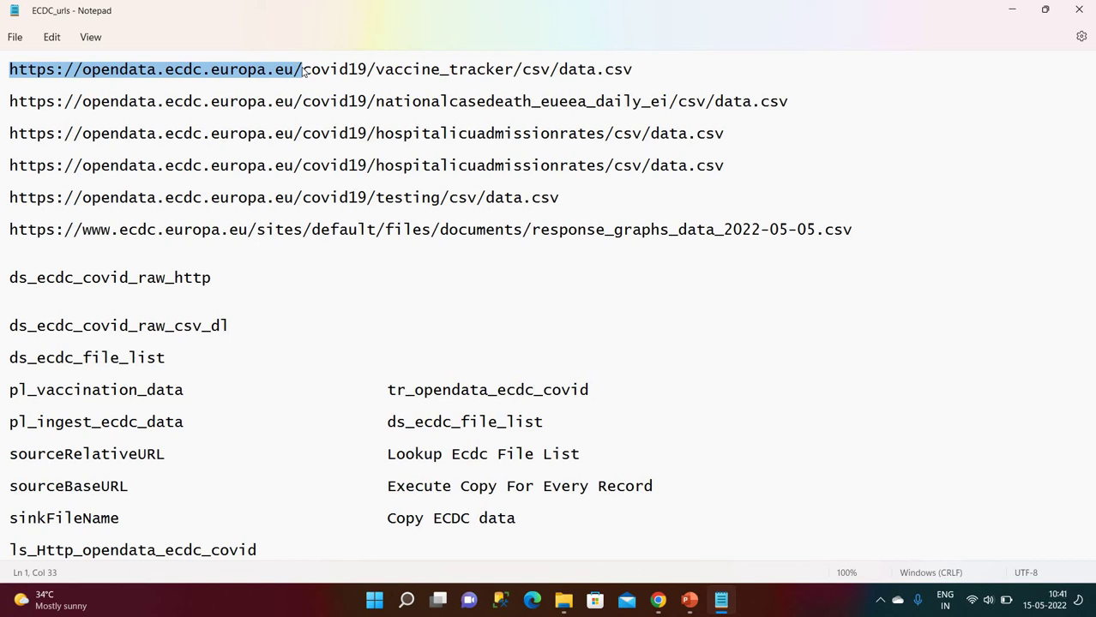
- Copy the relative path covid19/vaccine_tracker/csv/data.csv from the first URL in the ECDC_urls file
click(303, 70)
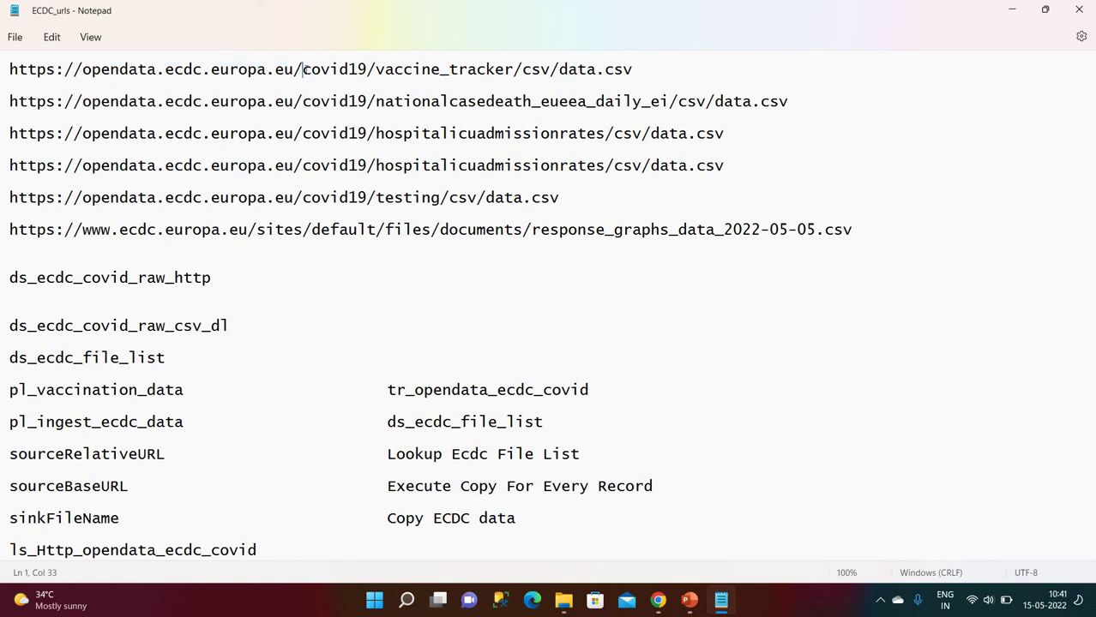
shift+click(638, 71)
key(ctrl+c)
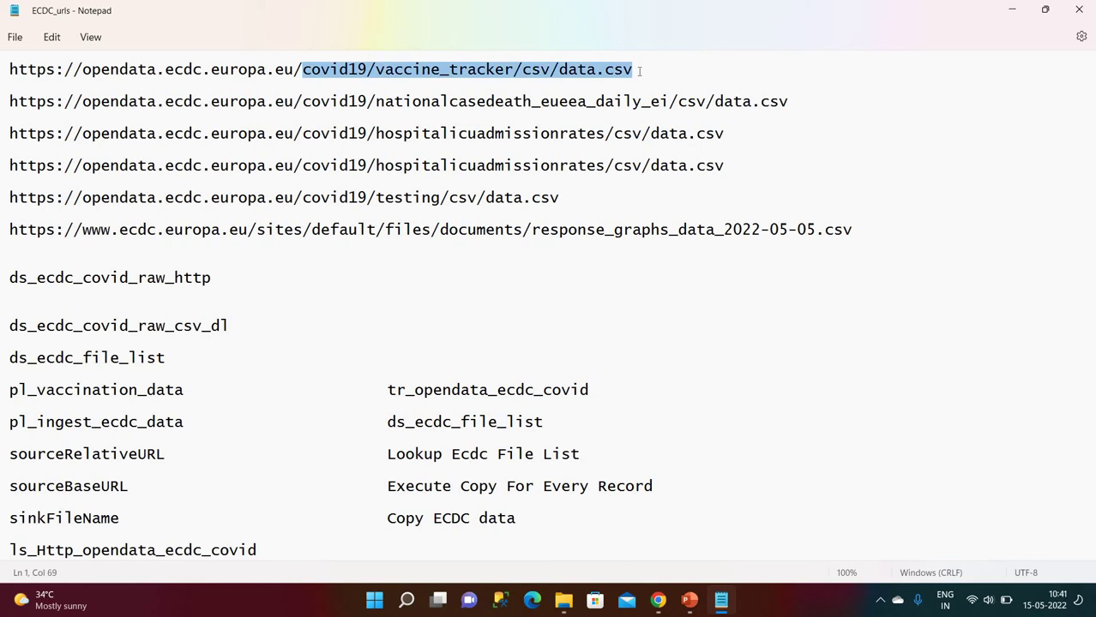
- Switch back to Azure Data Factory, set the relative URL to covid19/vaccine_tracker/csv/data.csv, and test the ls_HttpServer connection
key(alt+Tab)
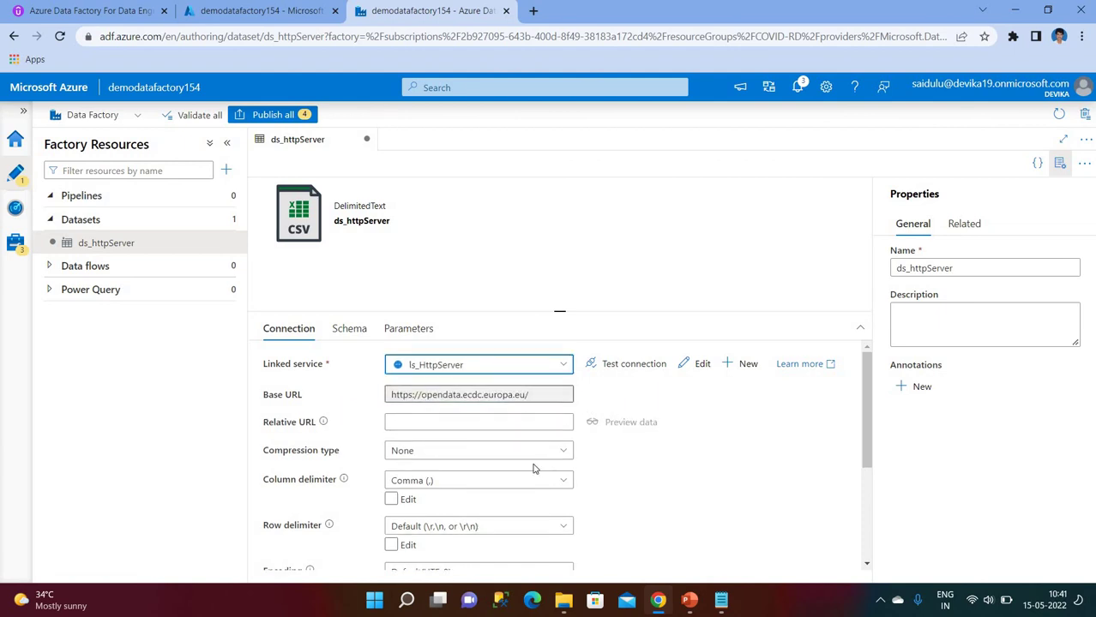
click(398, 419)
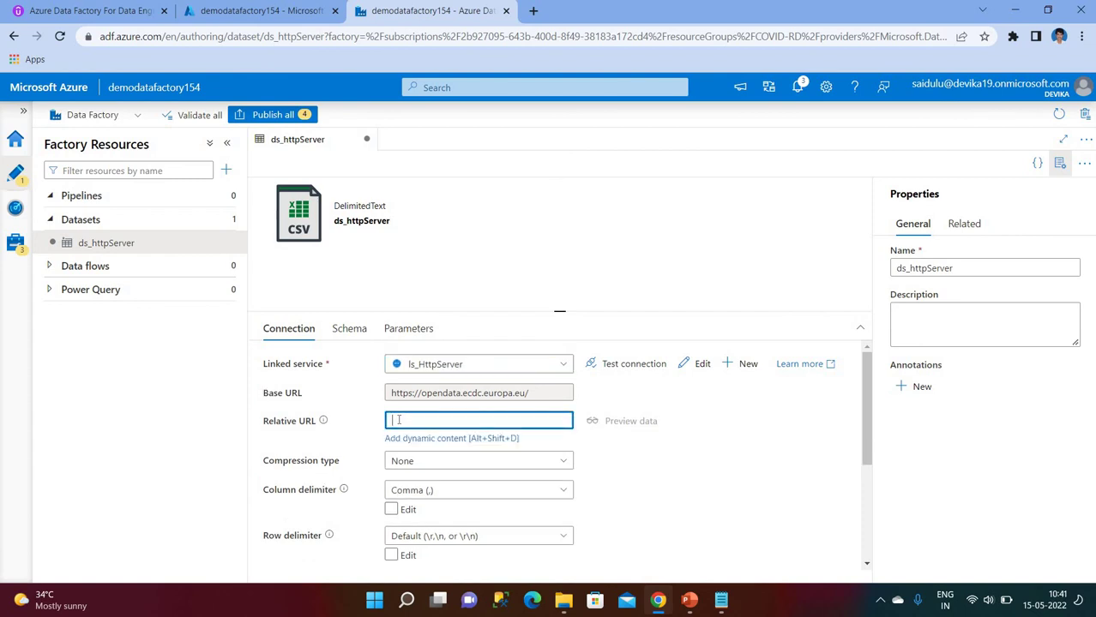
key(ctrl+v)
click(655, 467)
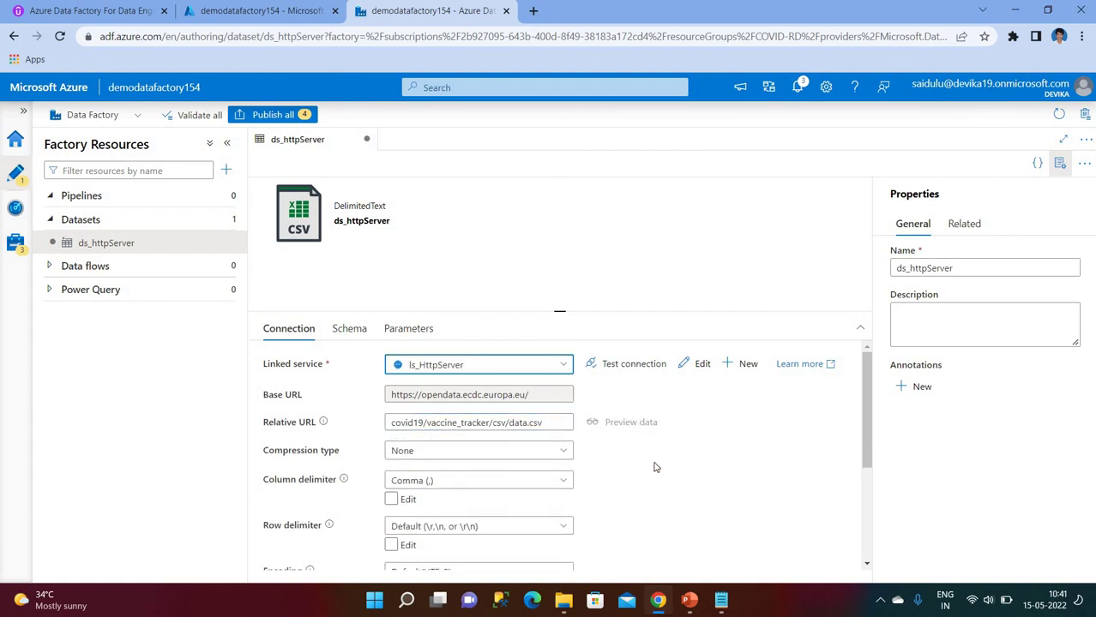
click(634, 367)
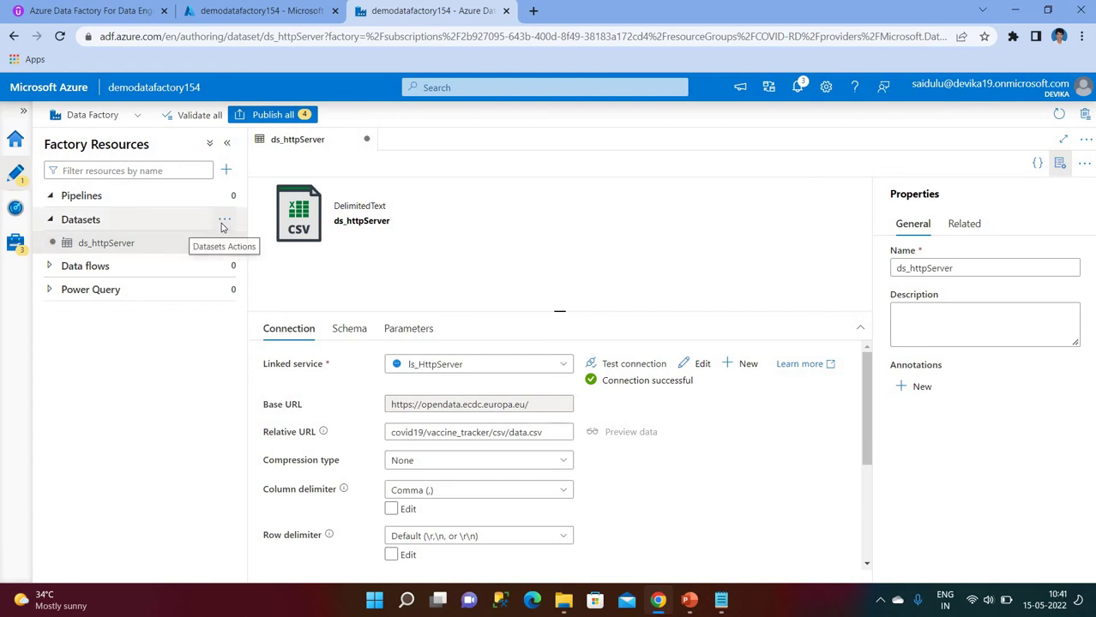
- Start a new dataset using Azure Data Lake Storage Gen2 as the data store and DelimitedText as the format
click(223, 222)
click(265, 245)
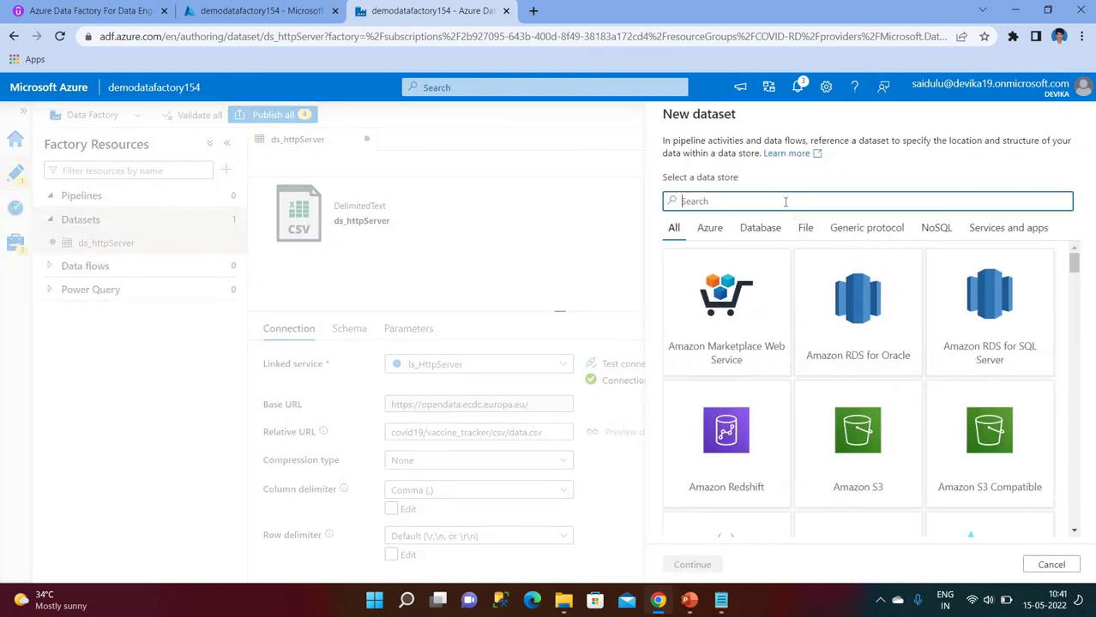
text(AD)
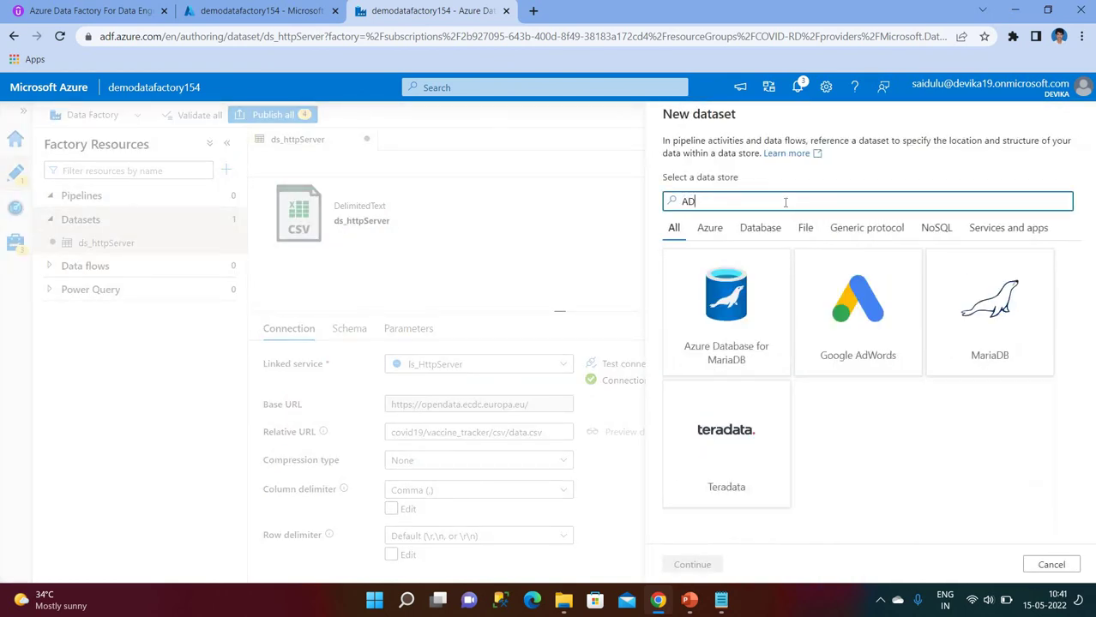
key(BackSpace)
key(BackSpace)
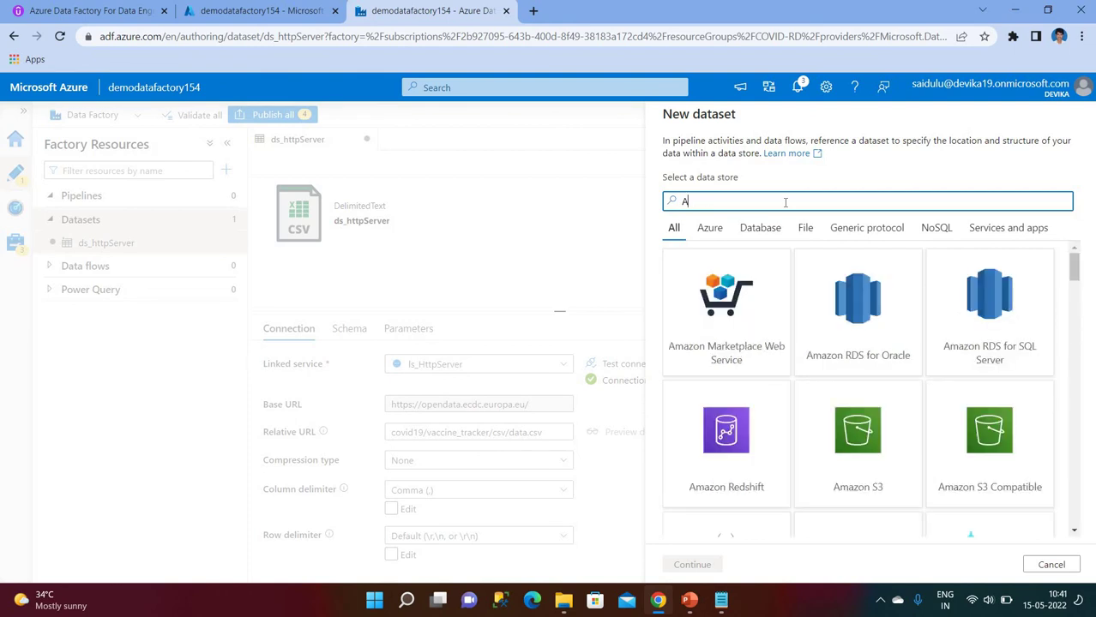
text(DATA)
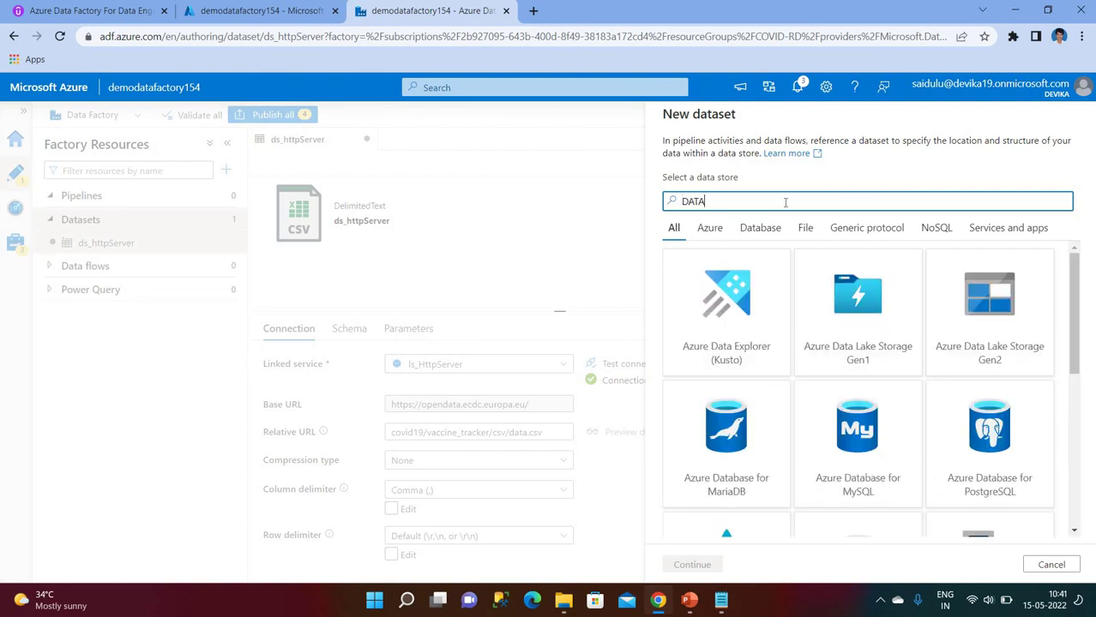
click(990, 347)
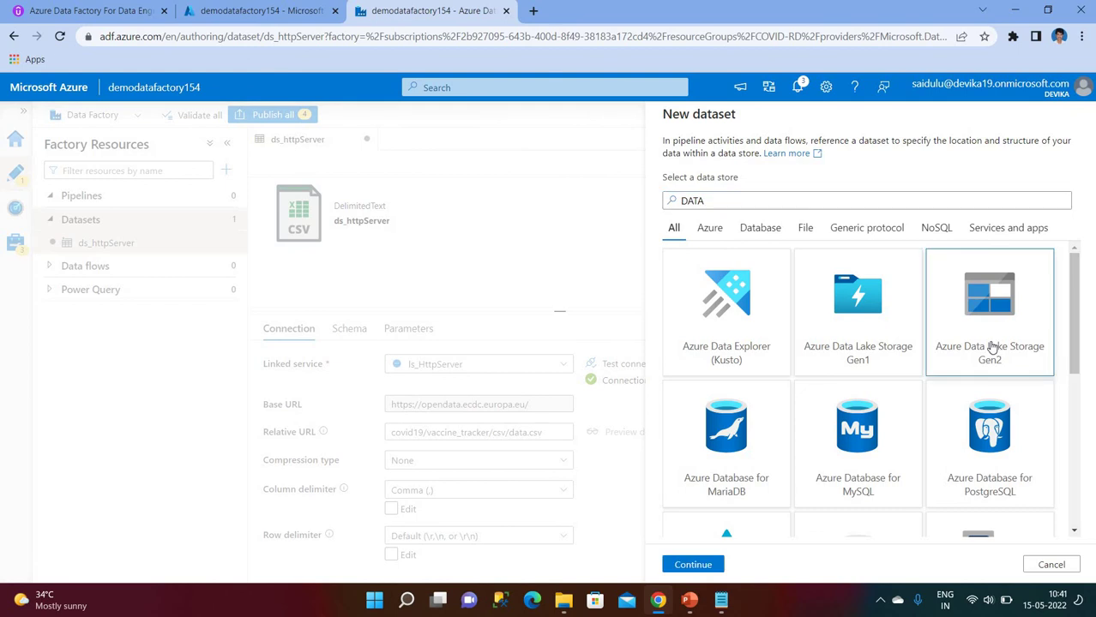
click(693, 565)
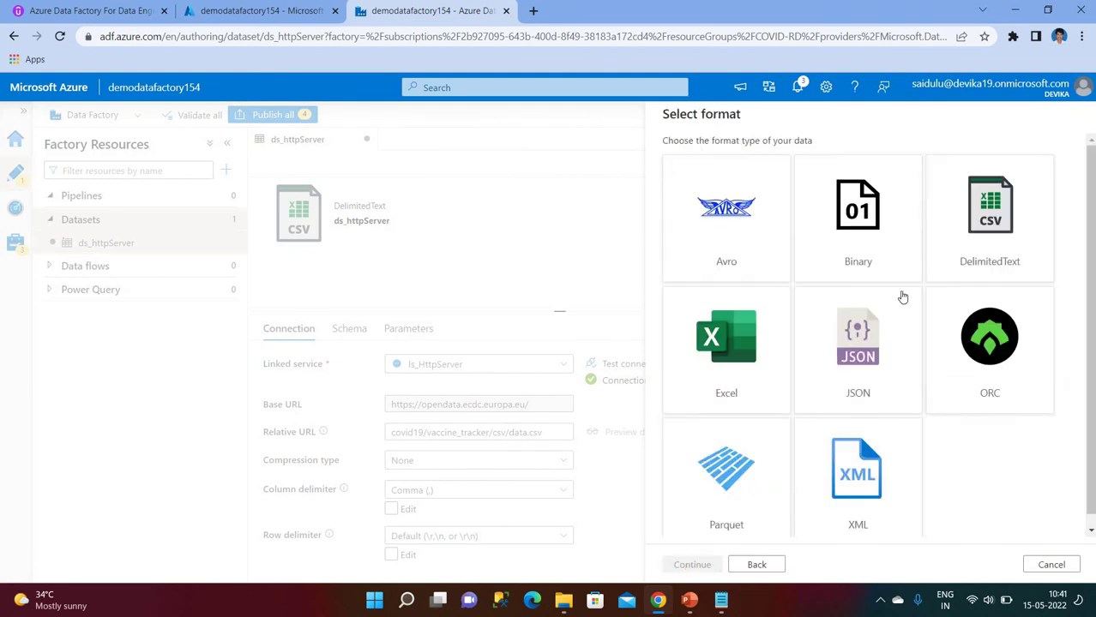
click(973, 253)
click(692, 565)
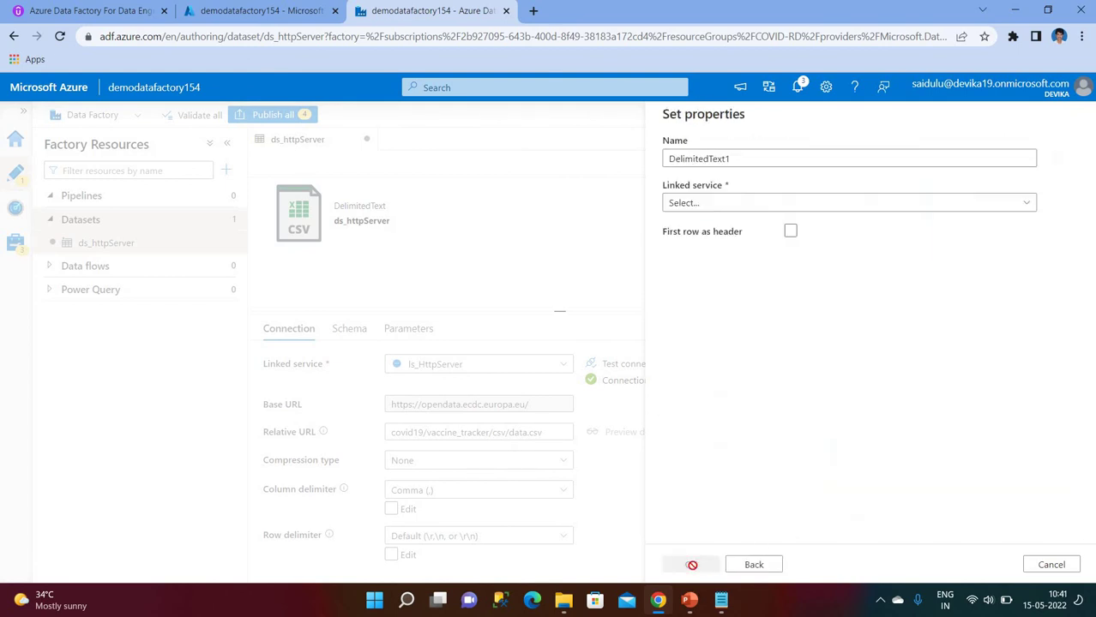
- Replace the default name of the new Data Lake dataset with ds_sink
click(753, 155)
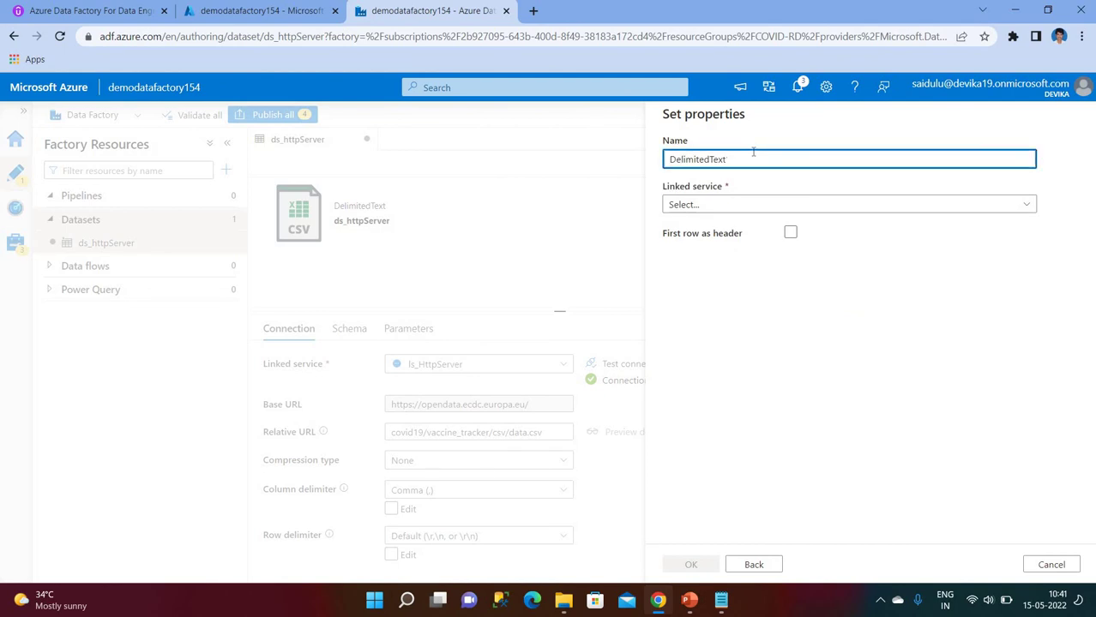
key(BackSpace)
key(BackSpace)
key(BackSpace)
key(BackSpace)
key(BackSpace)
key(BackSpace)
key(BackSpace)
key(BackSpace)
key(BackSpace)
text(INK)
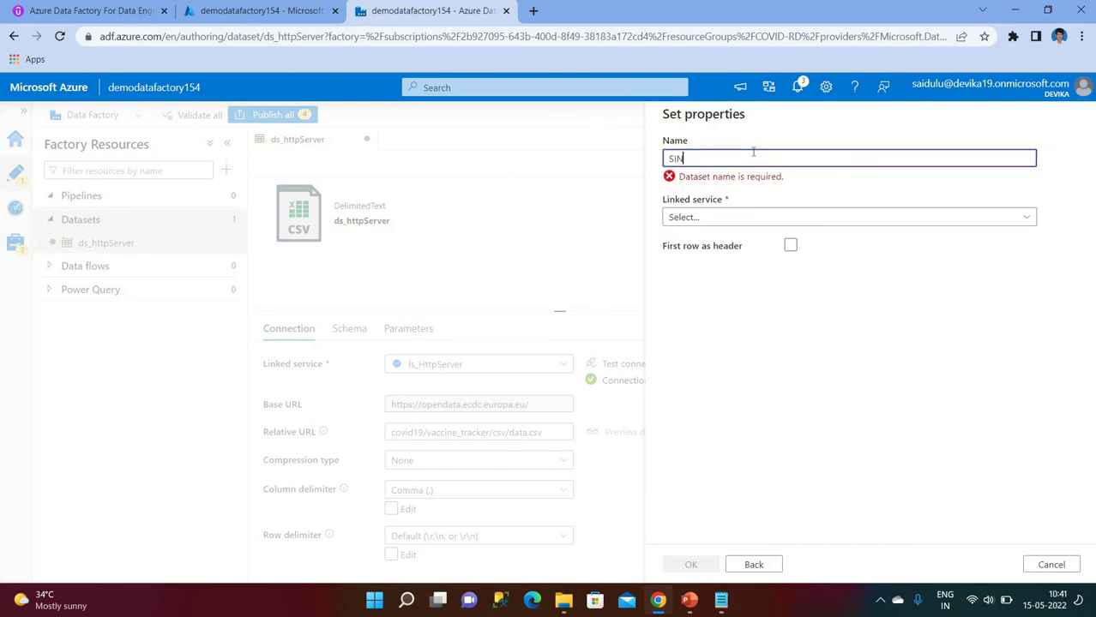
key(BackSpace)
key(BackSpace)
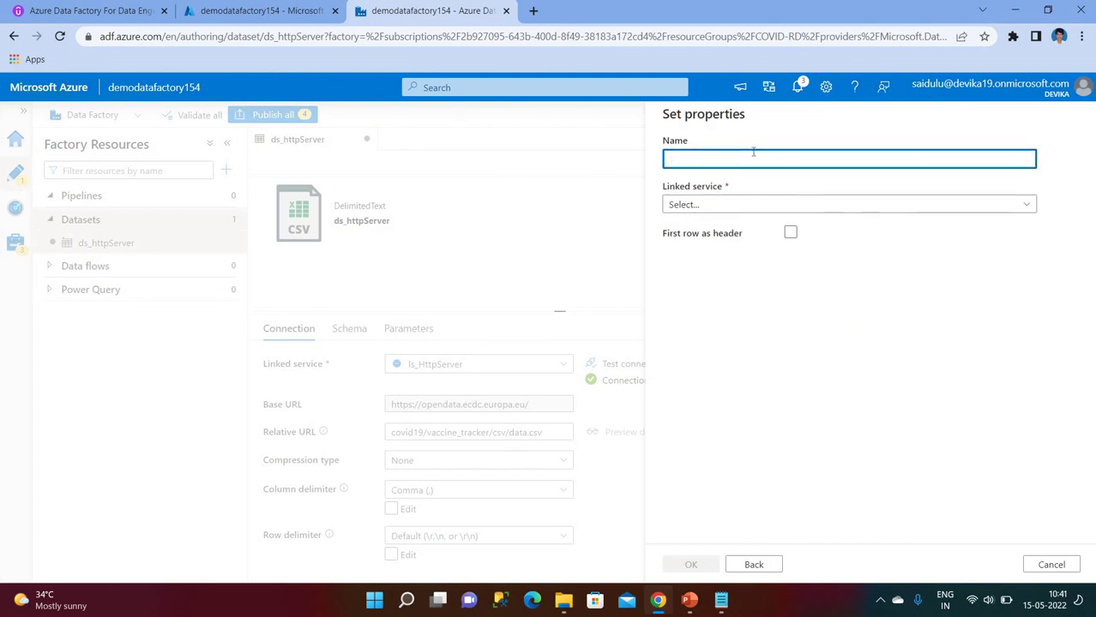
text(s)
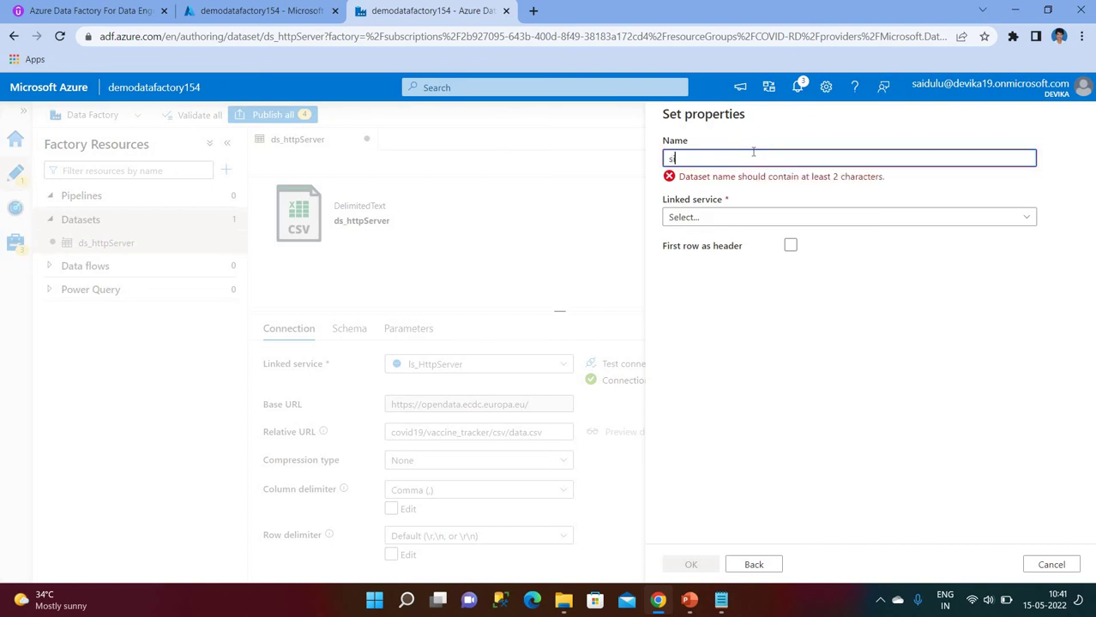
key(BackSpace)
text(s)
key(BackSpace)
text(ds_)
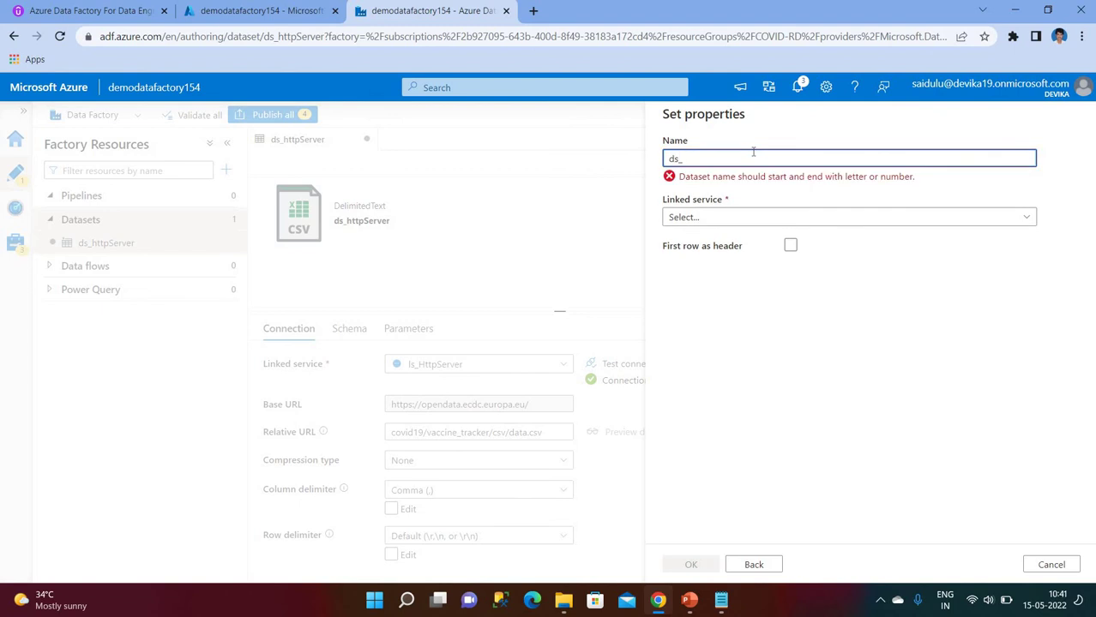
text(sink)
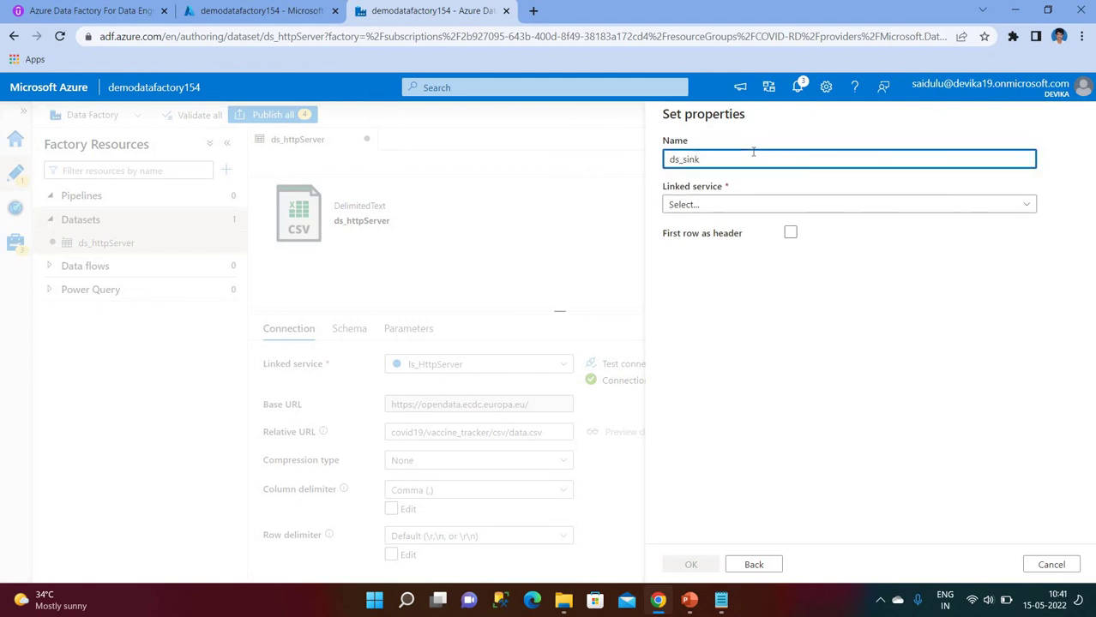
- Create the dataset on linked service ls_AzureDataLakeStorage with file path sinkcontainer/raw and first row as header enabled
click(704, 206)
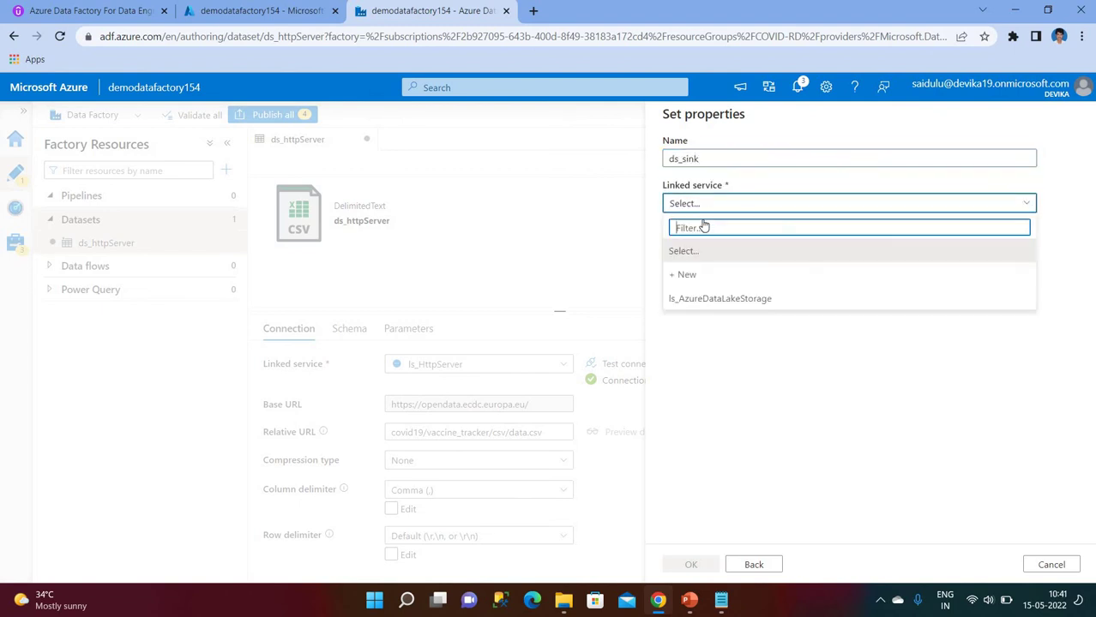
click(723, 300)
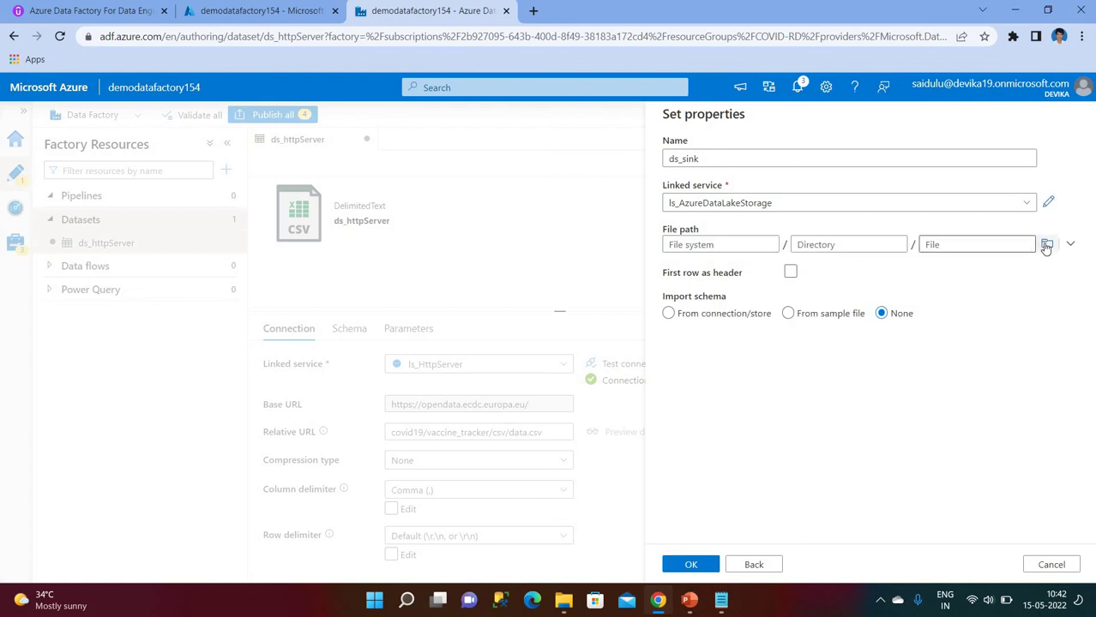
click(1046, 246)
click(743, 192)
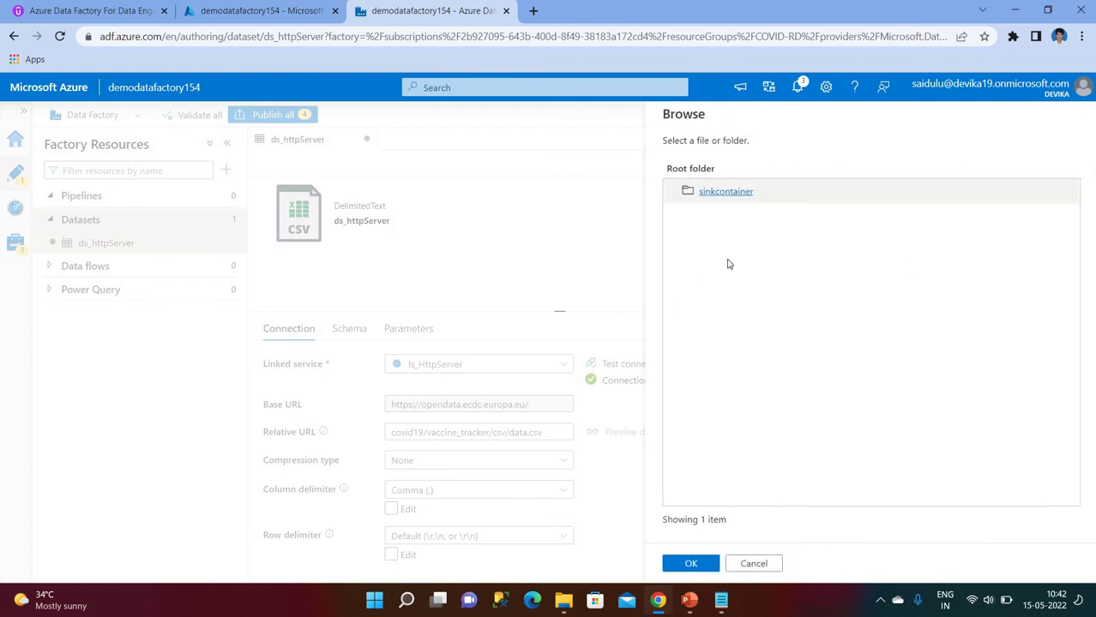
click(704, 192)
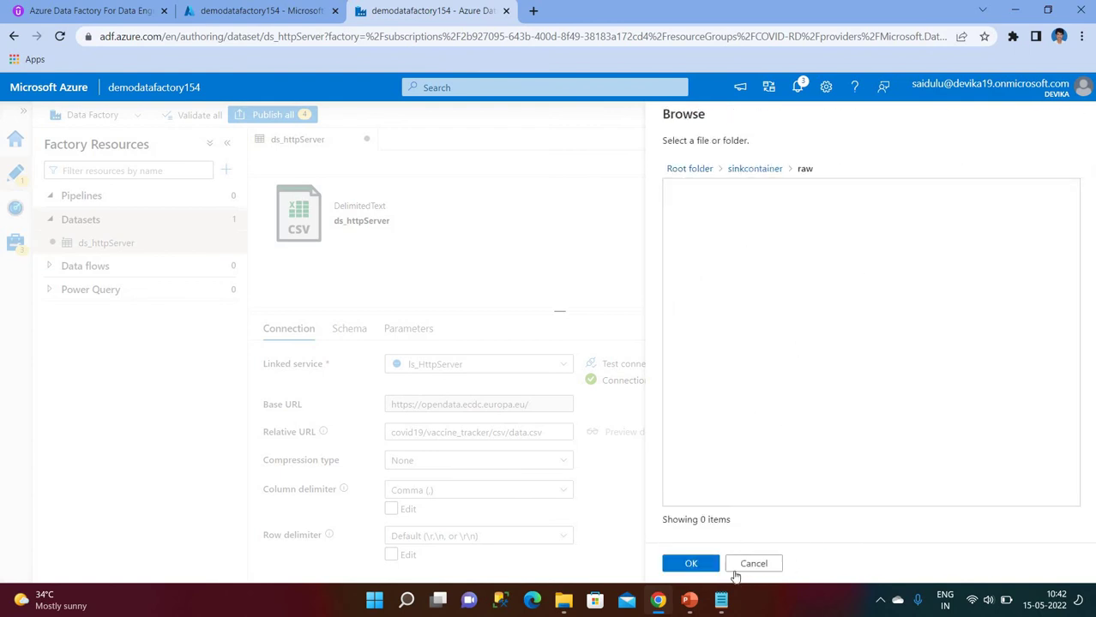
click(691, 564)
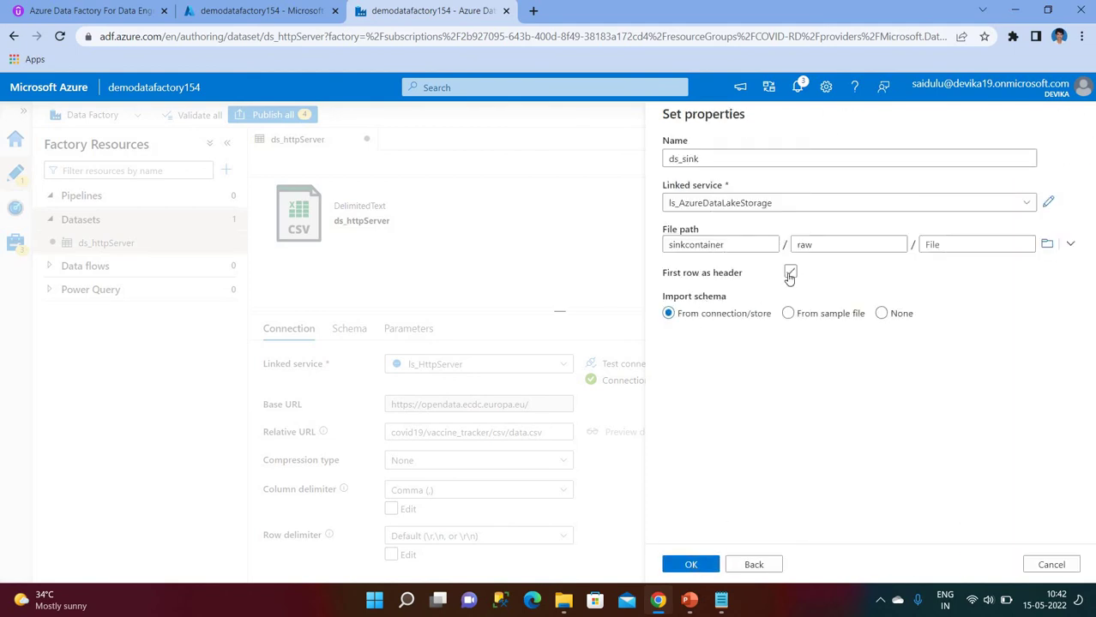
click(790, 275)
click(691, 565)
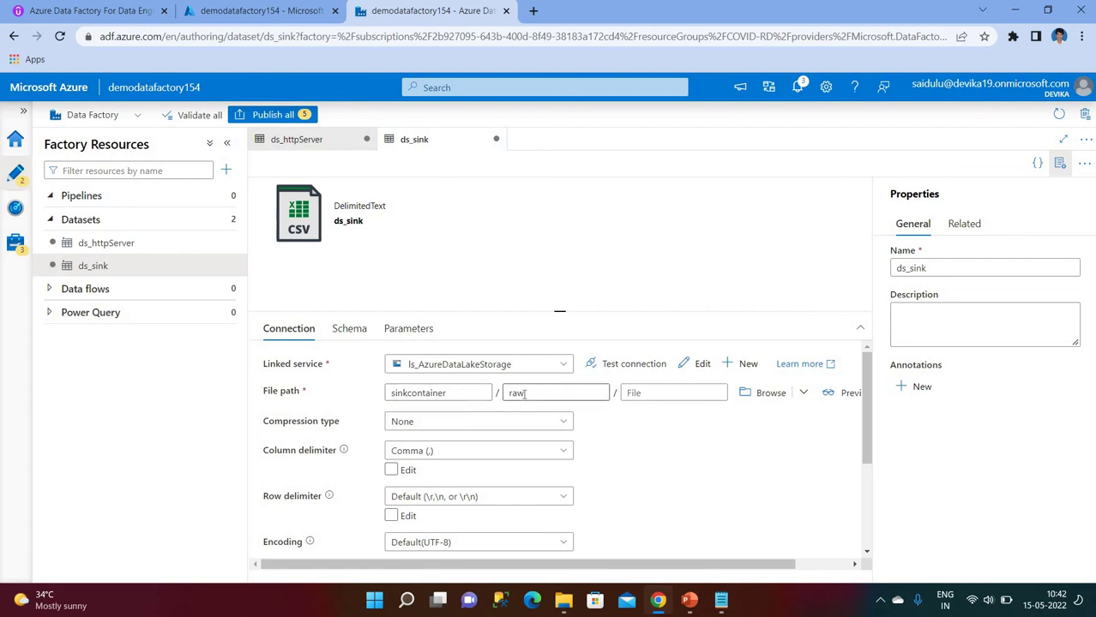
- Set the file name in the ds_sink file path to vaccine_tracker.csv and reopen the ds_httpServer dataset
click(673, 393)
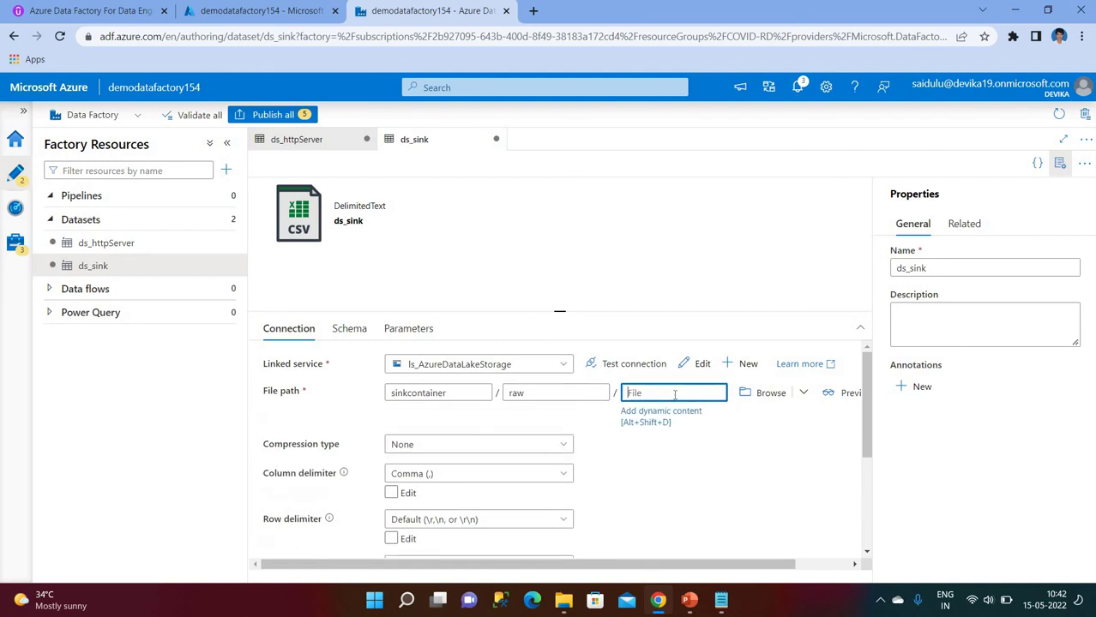
text(vaccina)
text(_tracker.csv)
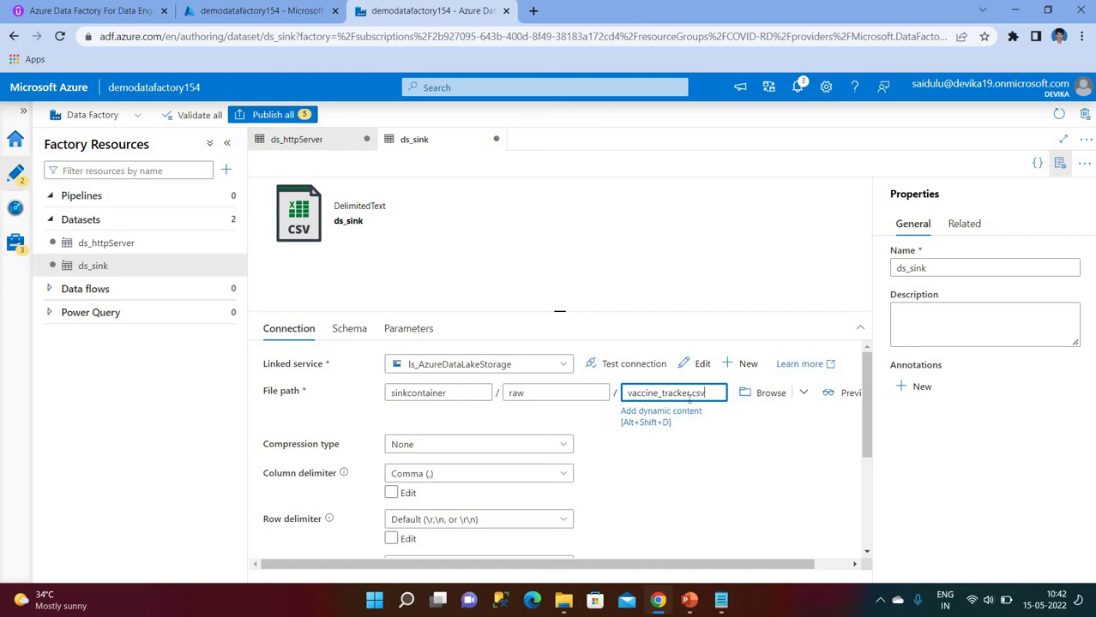
click(112, 249)
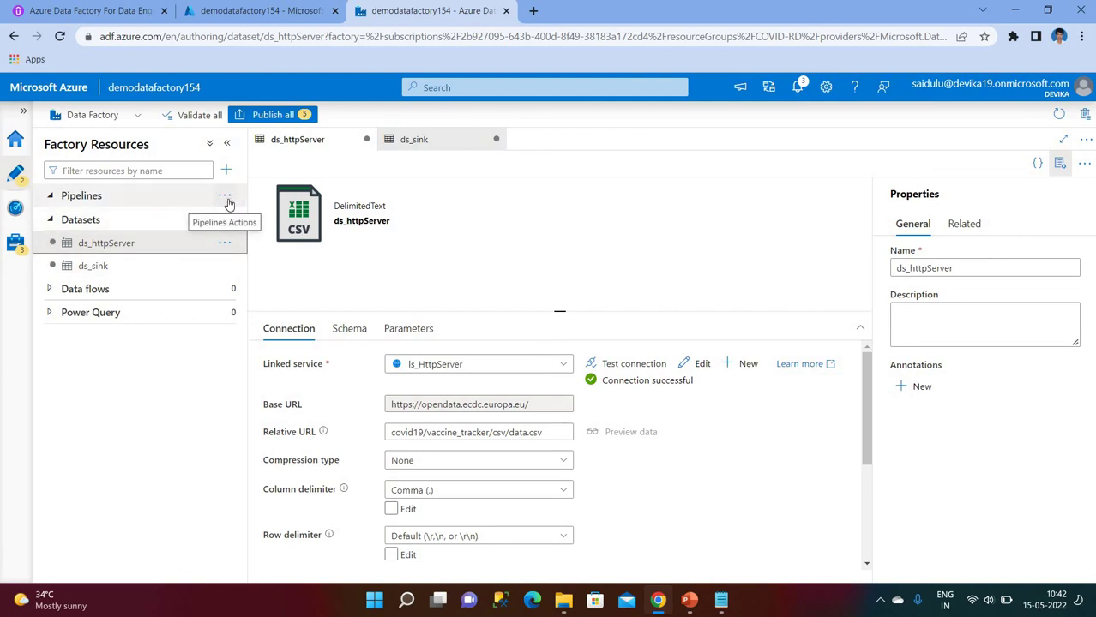
- Create a new pipeline named pl_httpser_adls and close its properties
click(227, 202)
click(264, 220)
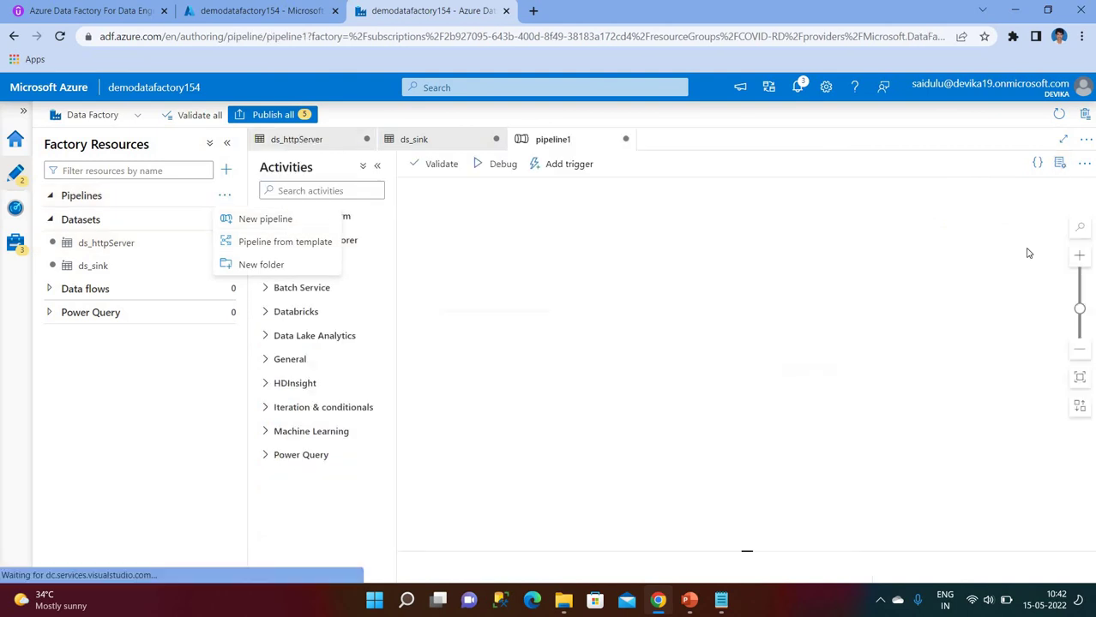
click(949, 269)
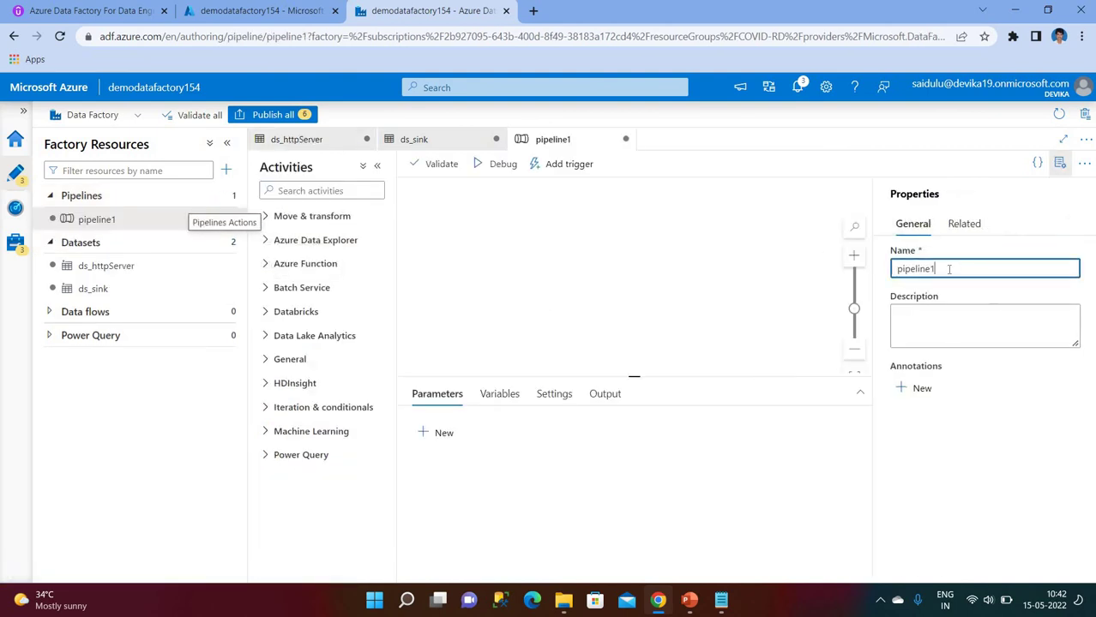
key(BackSpace)
key(BackSpace)
key(BackSpace)
key(BackSpace)
key(BackSpace)
key(BackSpace)
key(BackSpace)
key(BackSpace)
key(BackSpace)
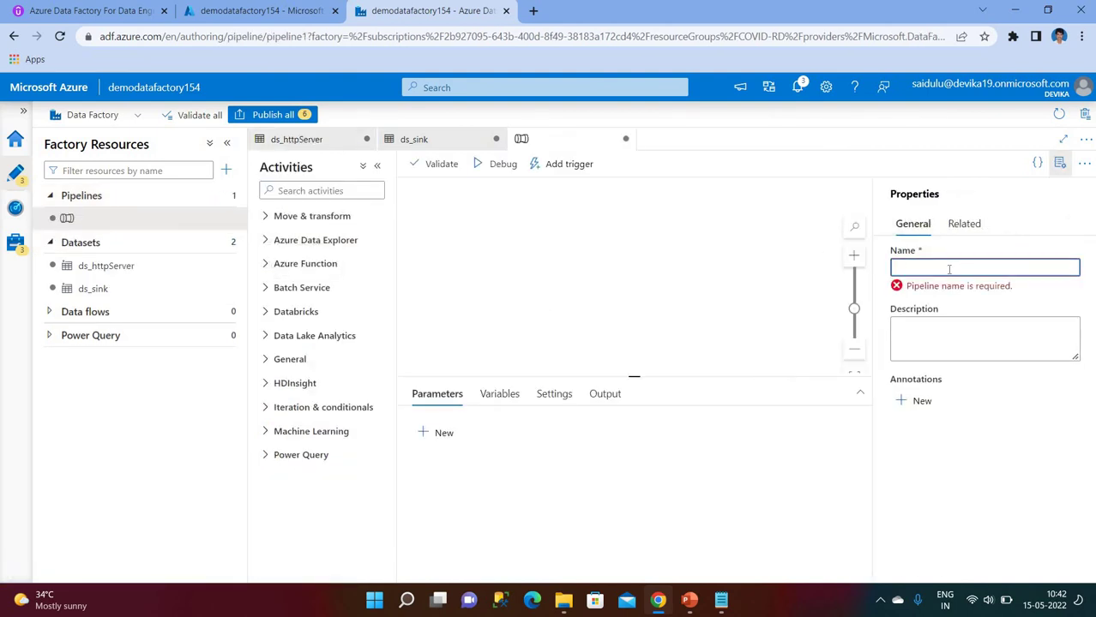
text(pl_httpser_adls)
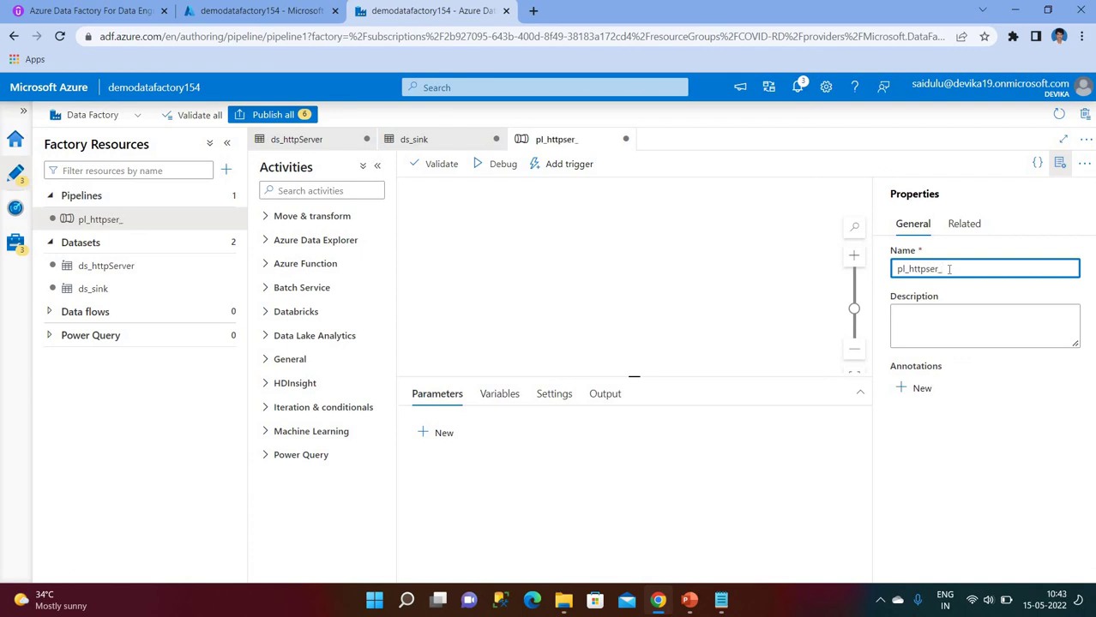
click(1060, 163)
- Search the activities for copy, add a Copy data activity to the pipeline canvas, and rename it Copy data
click(327, 191)
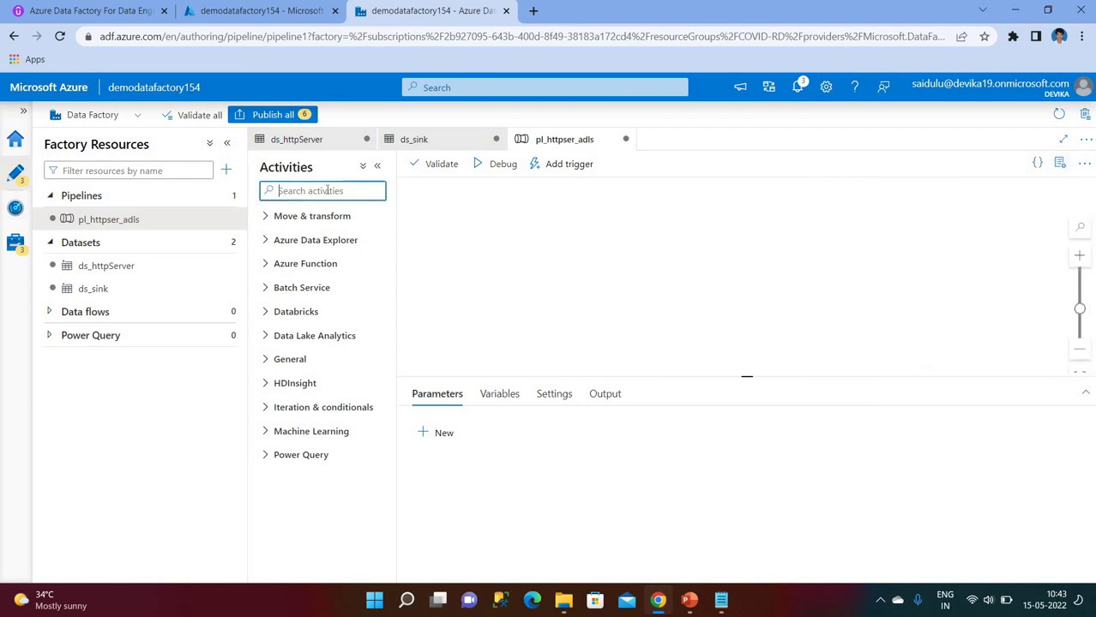
text(copy)
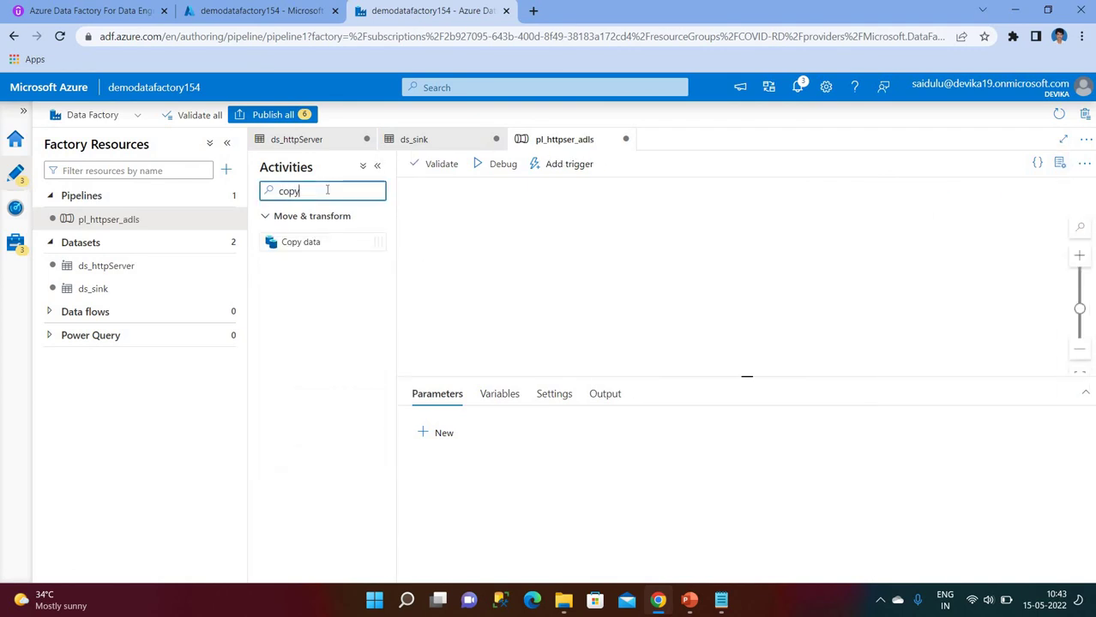
drag(313, 241, 611, 252)
click(593, 429)
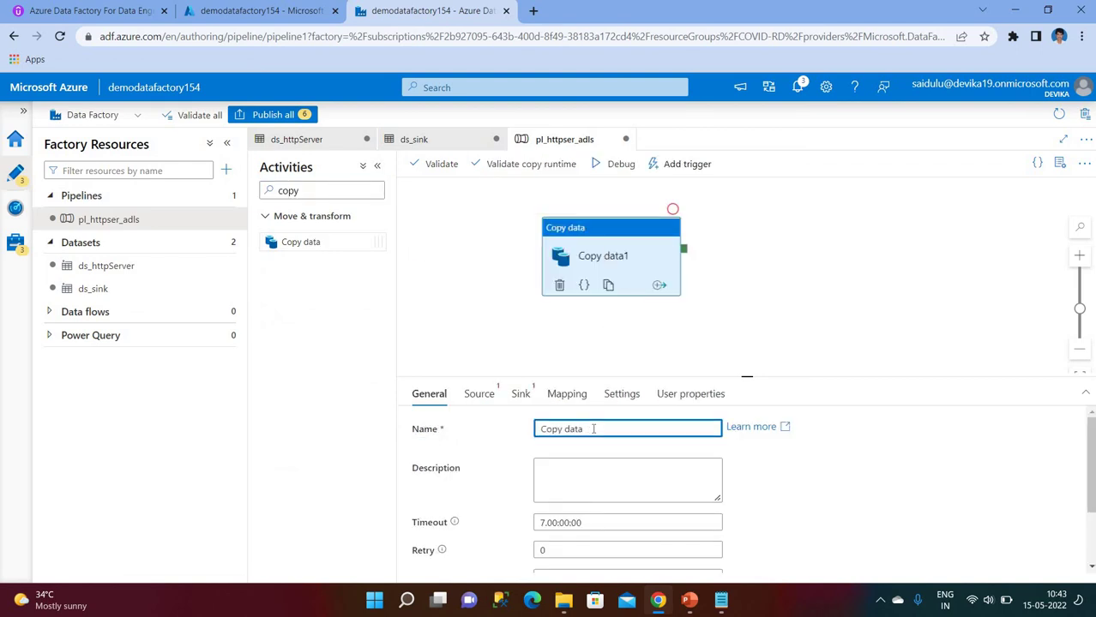
- Set the Copy data activity's source dataset to ds_httpServer and its sink dataset to ds_sink
click(477, 395)
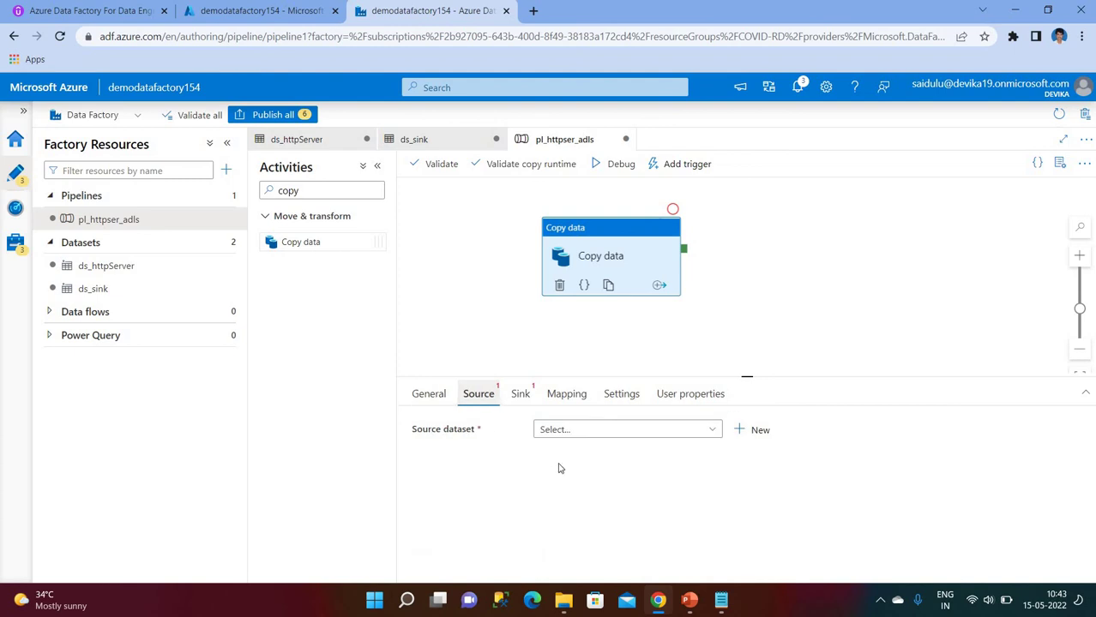
click(563, 431)
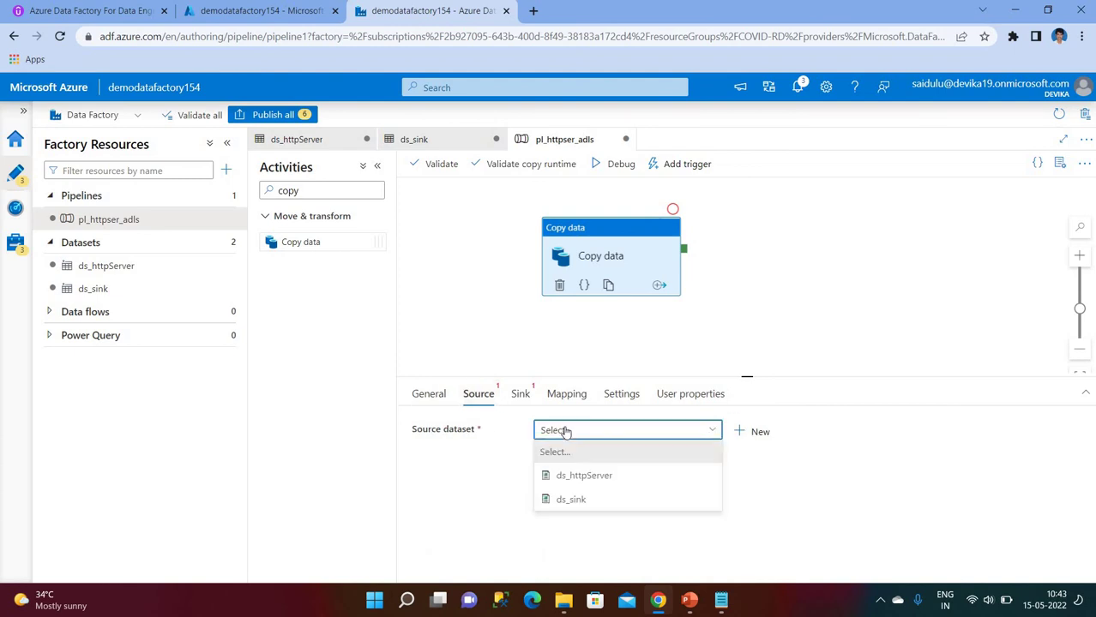
click(582, 477)
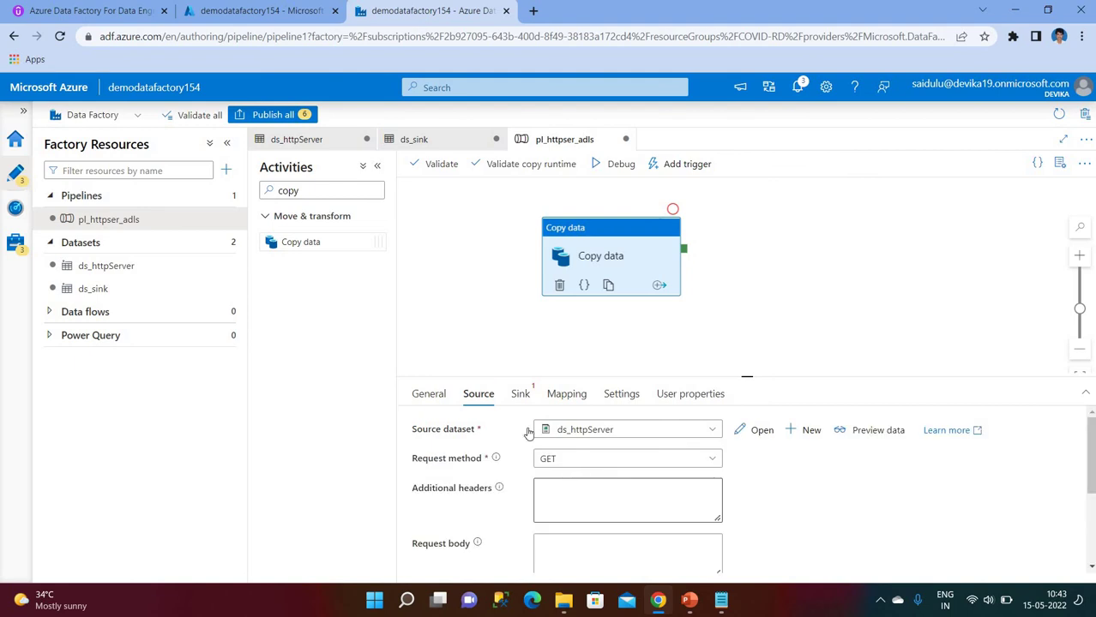
click(523, 396)
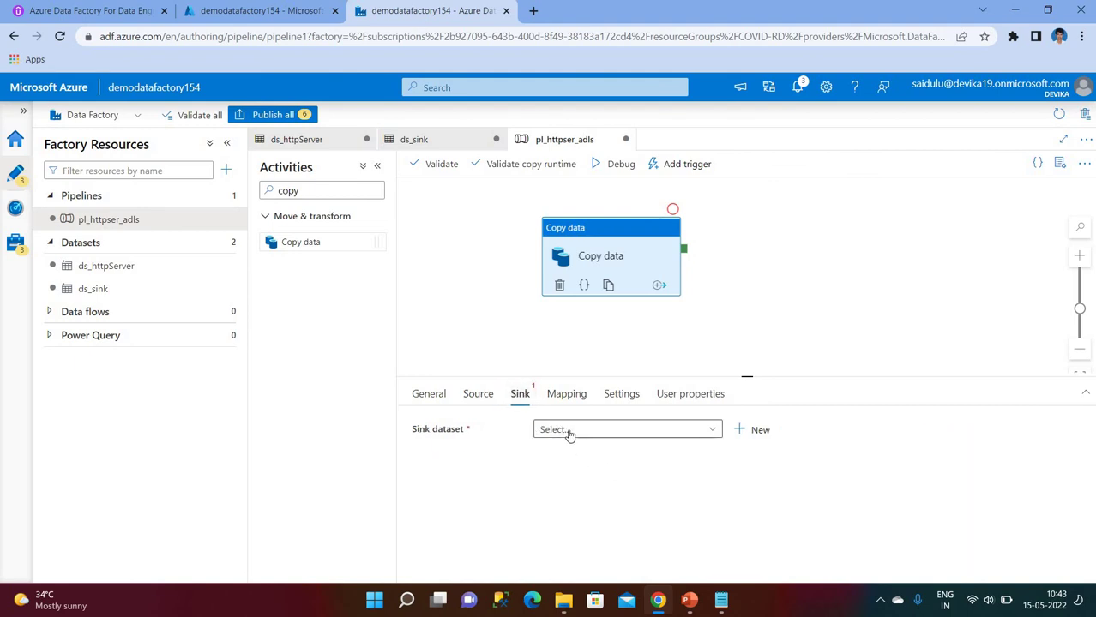
click(567, 432)
click(586, 501)
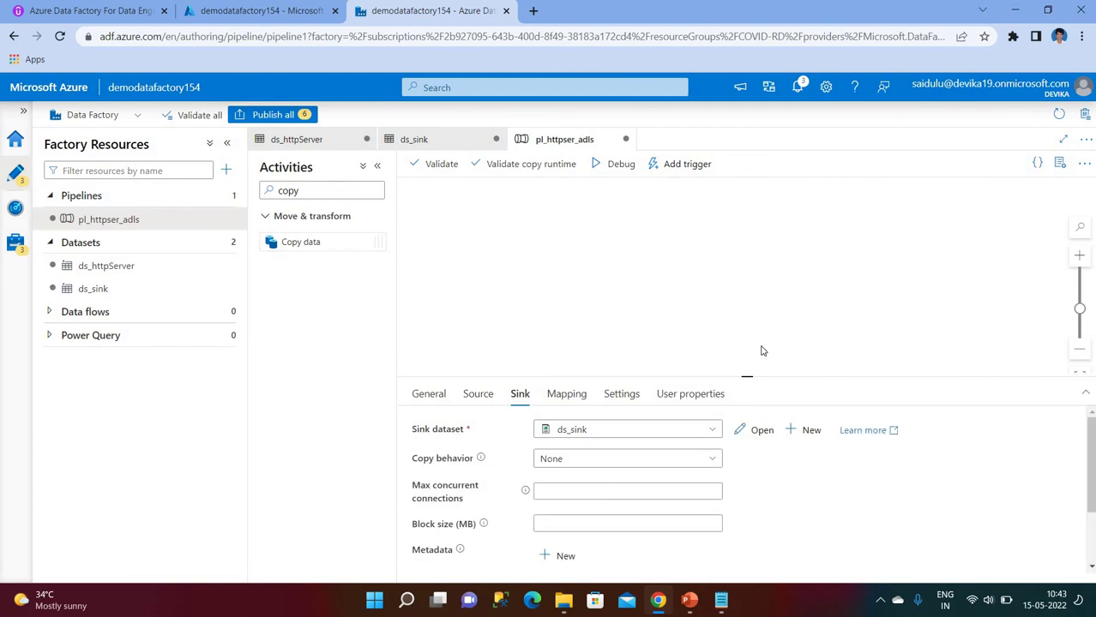
- Validate the pl_httpser_adls pipeline and debug it, refreshing the run output until the run finishes
click(431, 176)
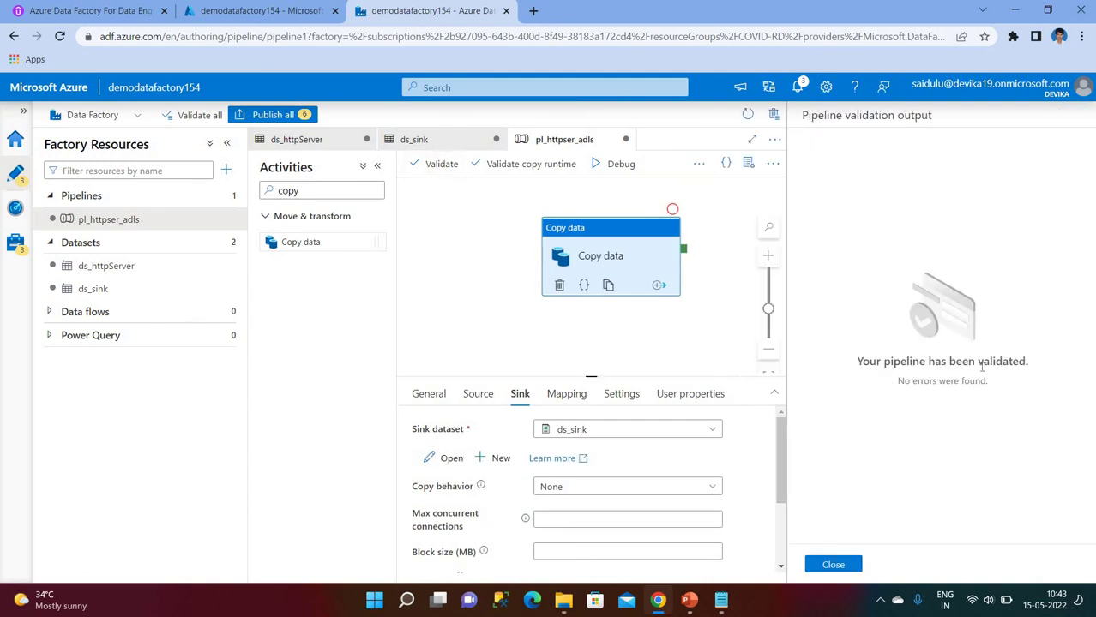
click(811, 563)
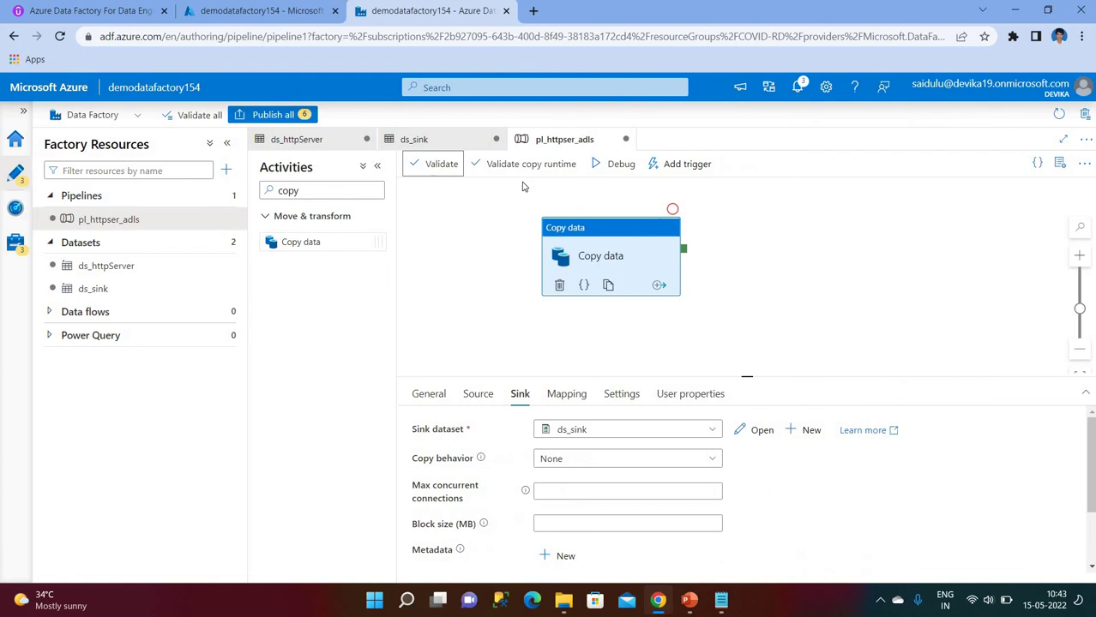
click(619, 171)
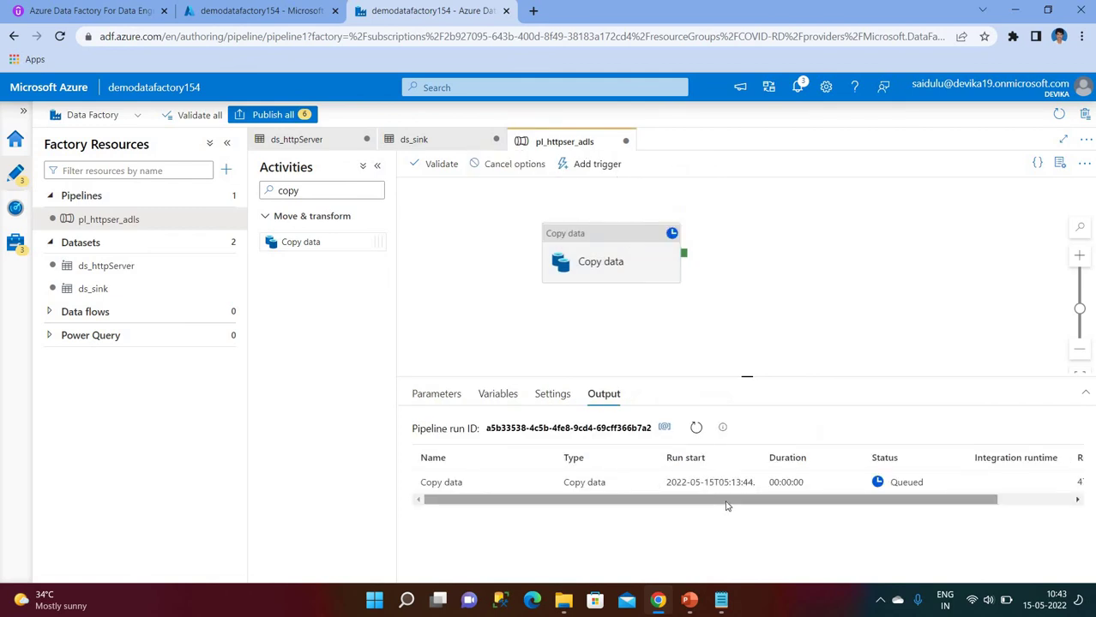
drag(726, 502, 801, 504)
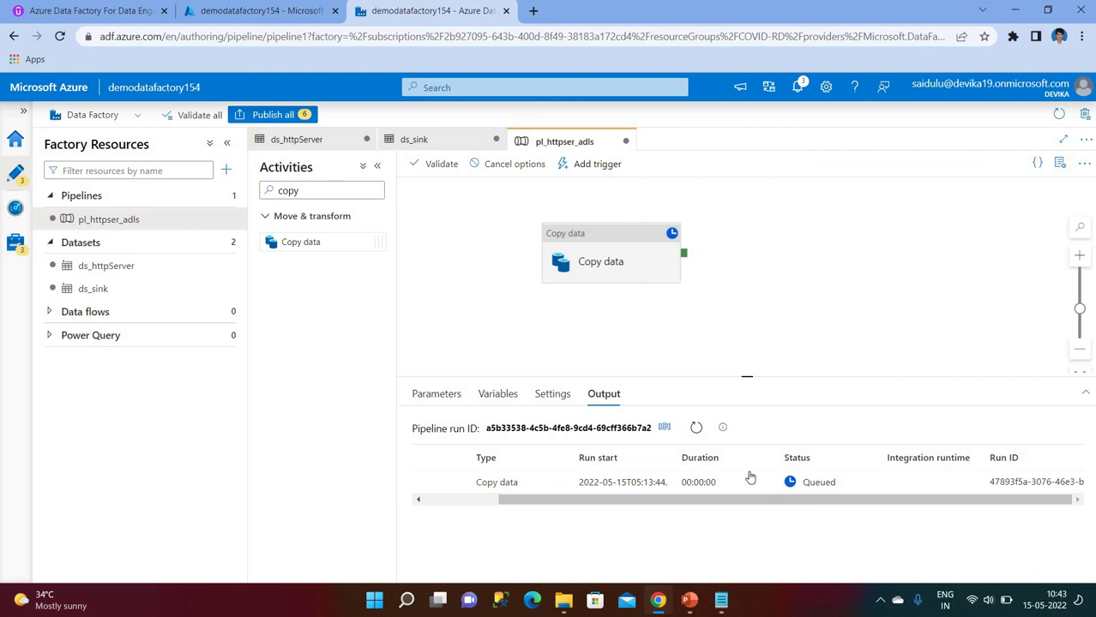
click(695, 433)
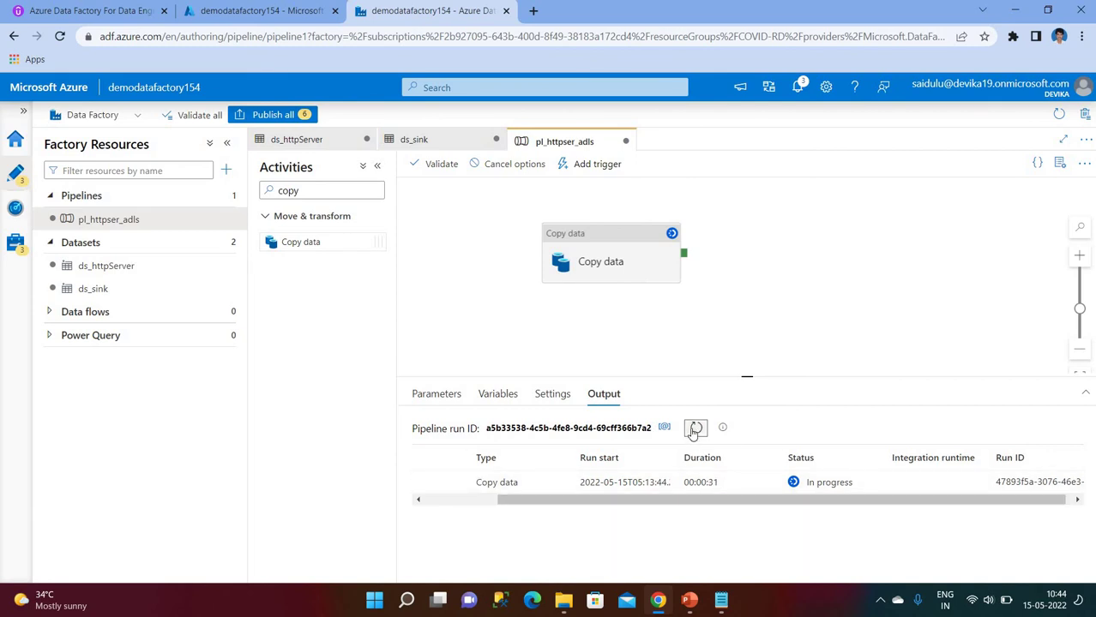
click(694, 431)
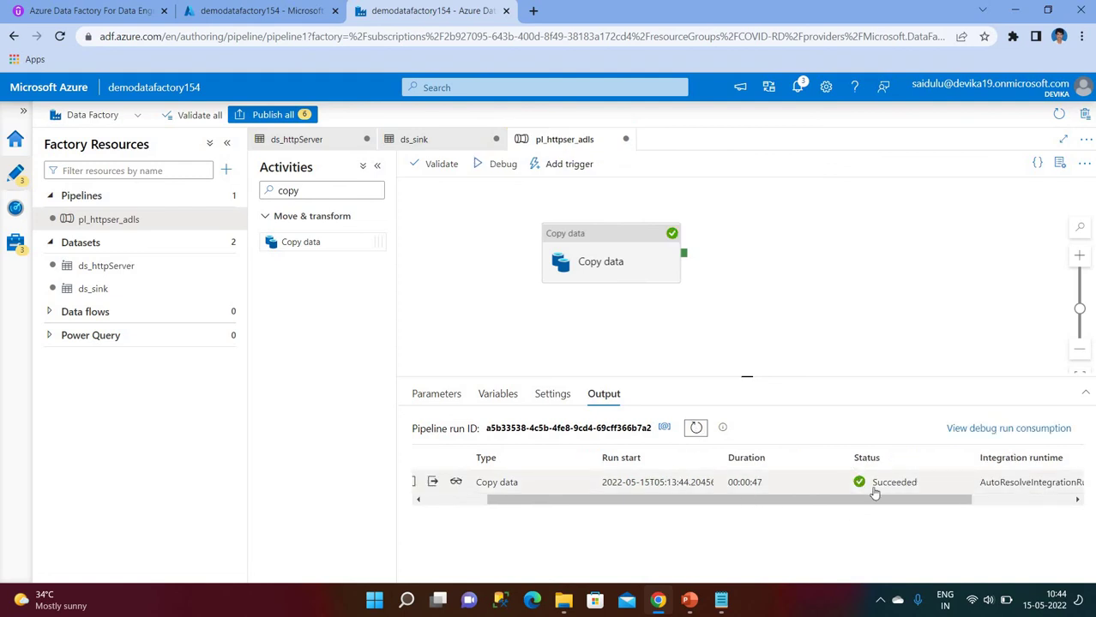
- Examine the Copy data run details for data read, data written and durations, and close them
click(455, 483)
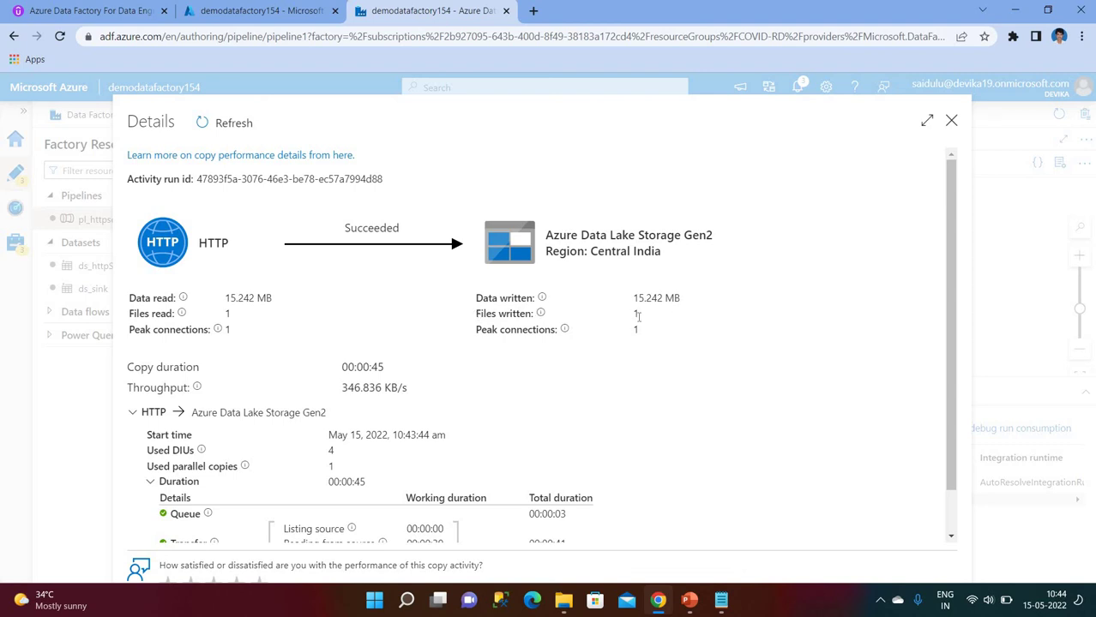
scroll(288, 367, down, 1)
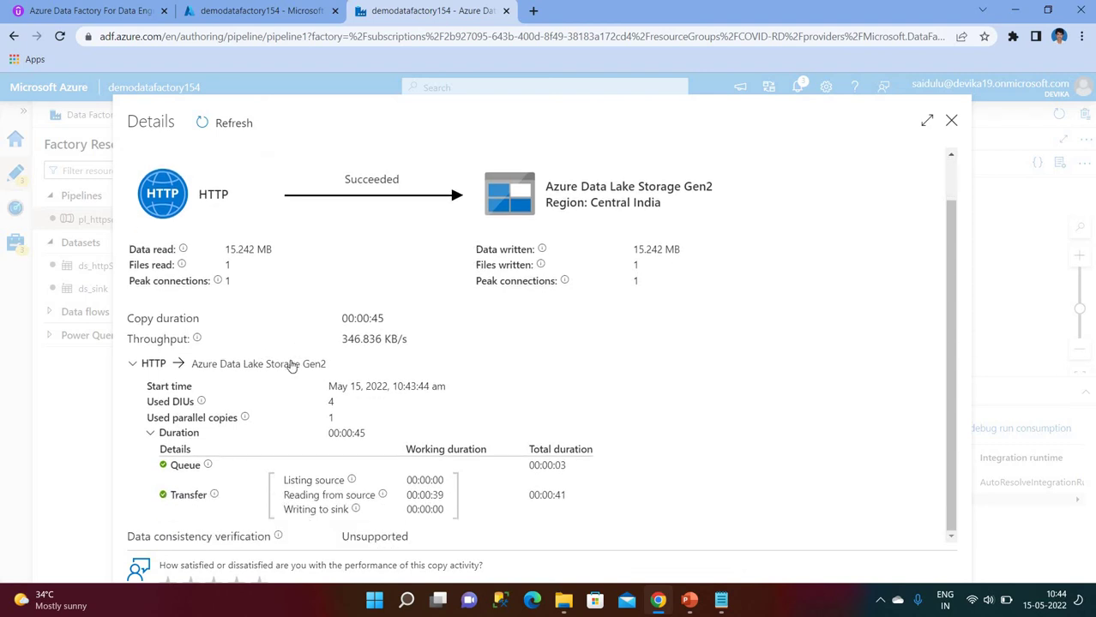
scroll(290, 366, up, 1)
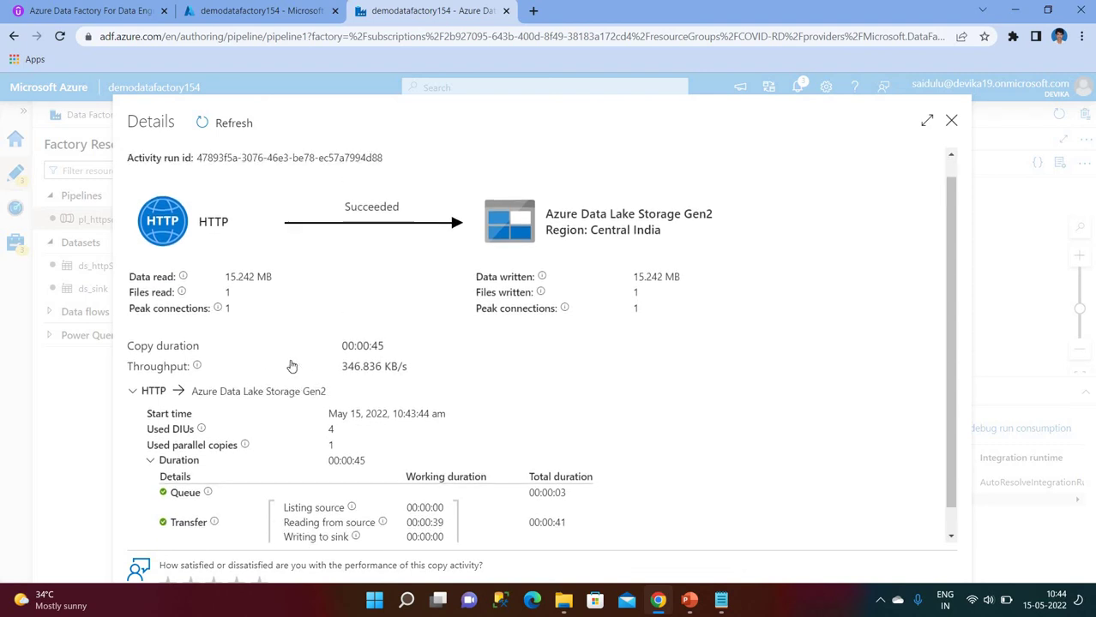
click(951, 123)
- Switch to the Azure portal and open the raw folder in sinkcontainer of the demoadlssinkstorage account to check for the copied file
click(262, 12)
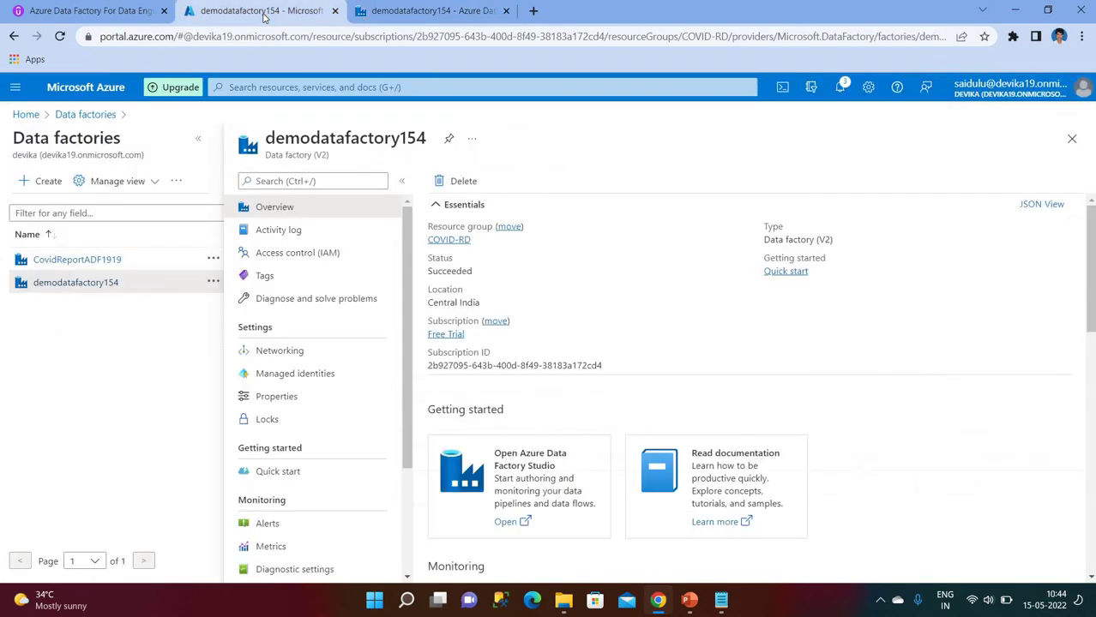
click(26, 116)
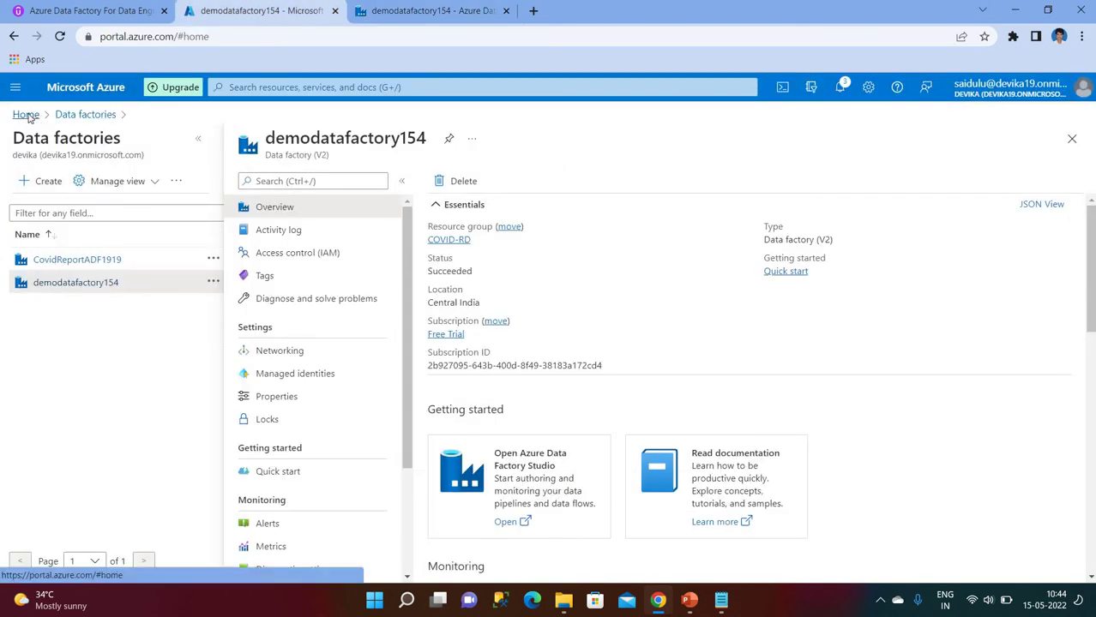
click(327, 452)
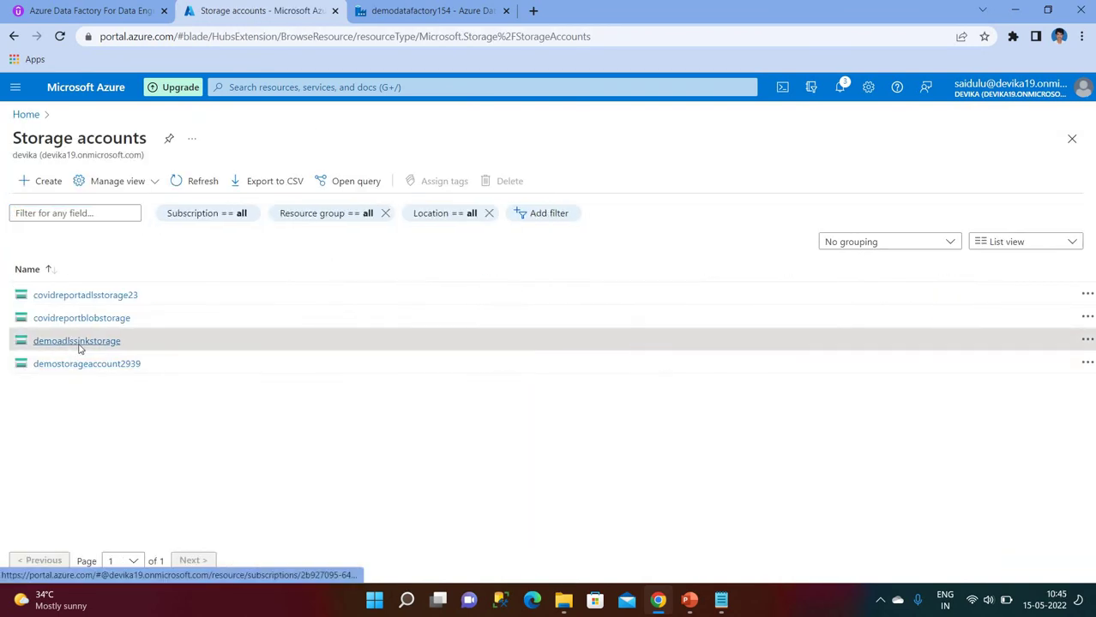
click(77, 342)
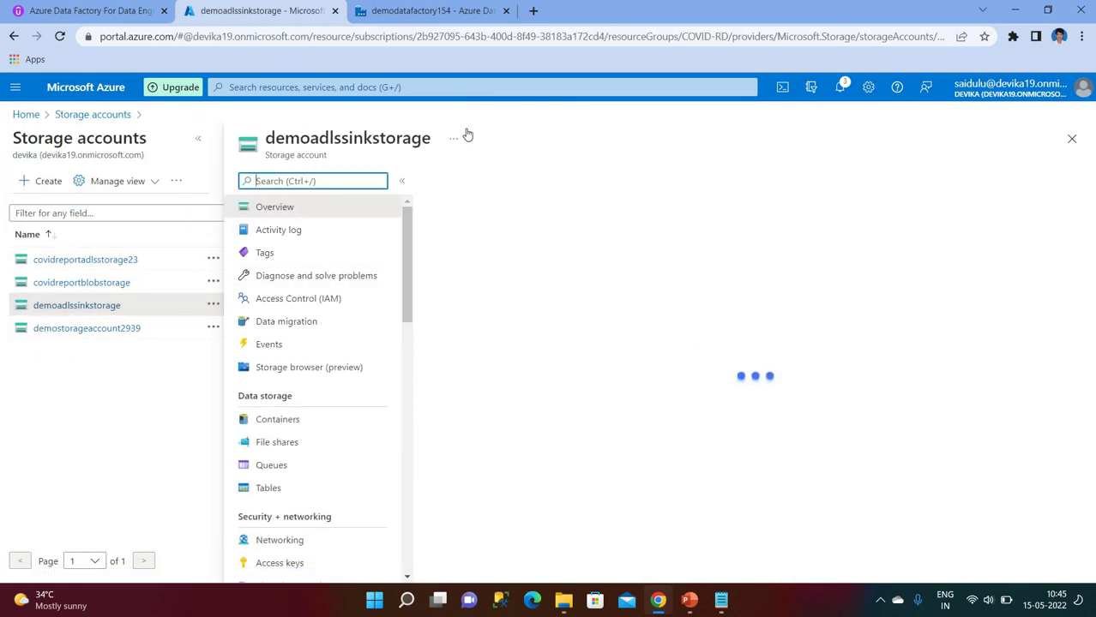
click(275, 422)
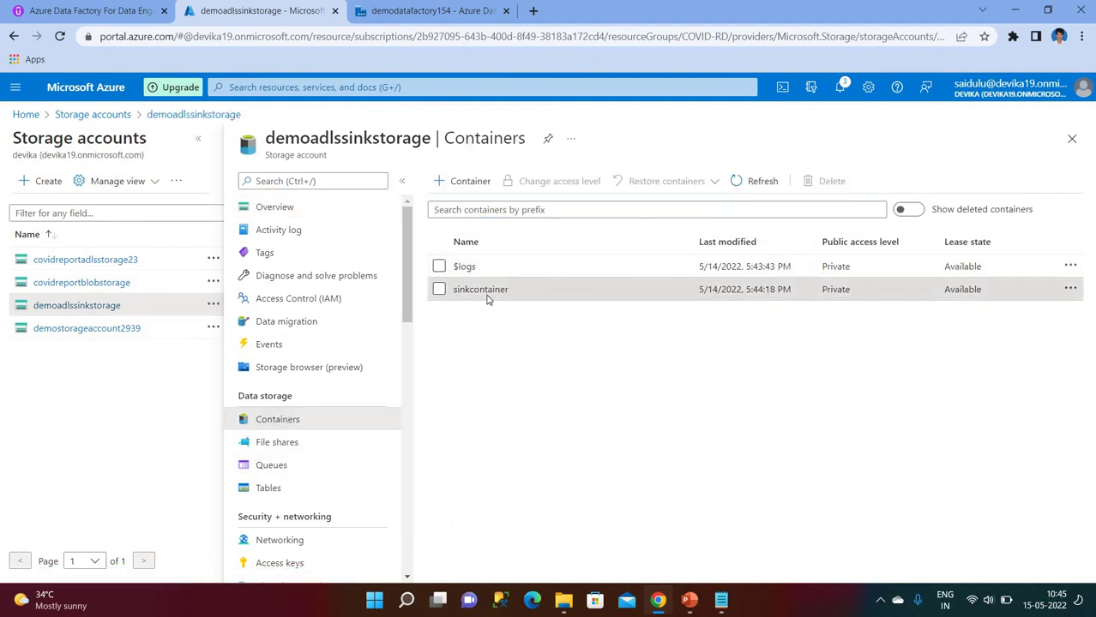
click(482, 290)
click(265, 311)
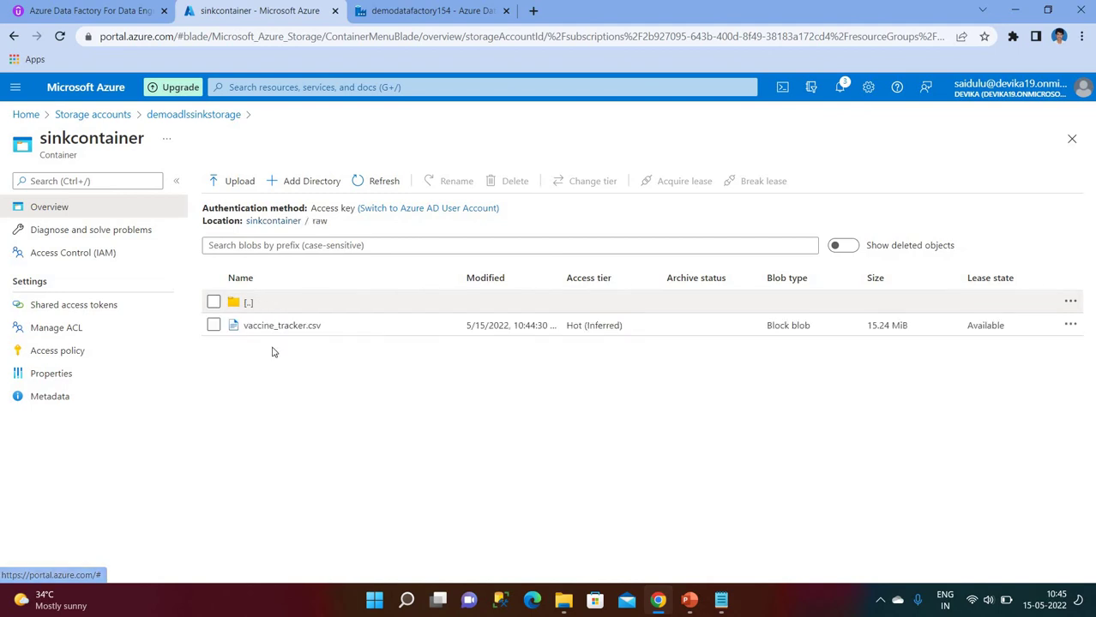